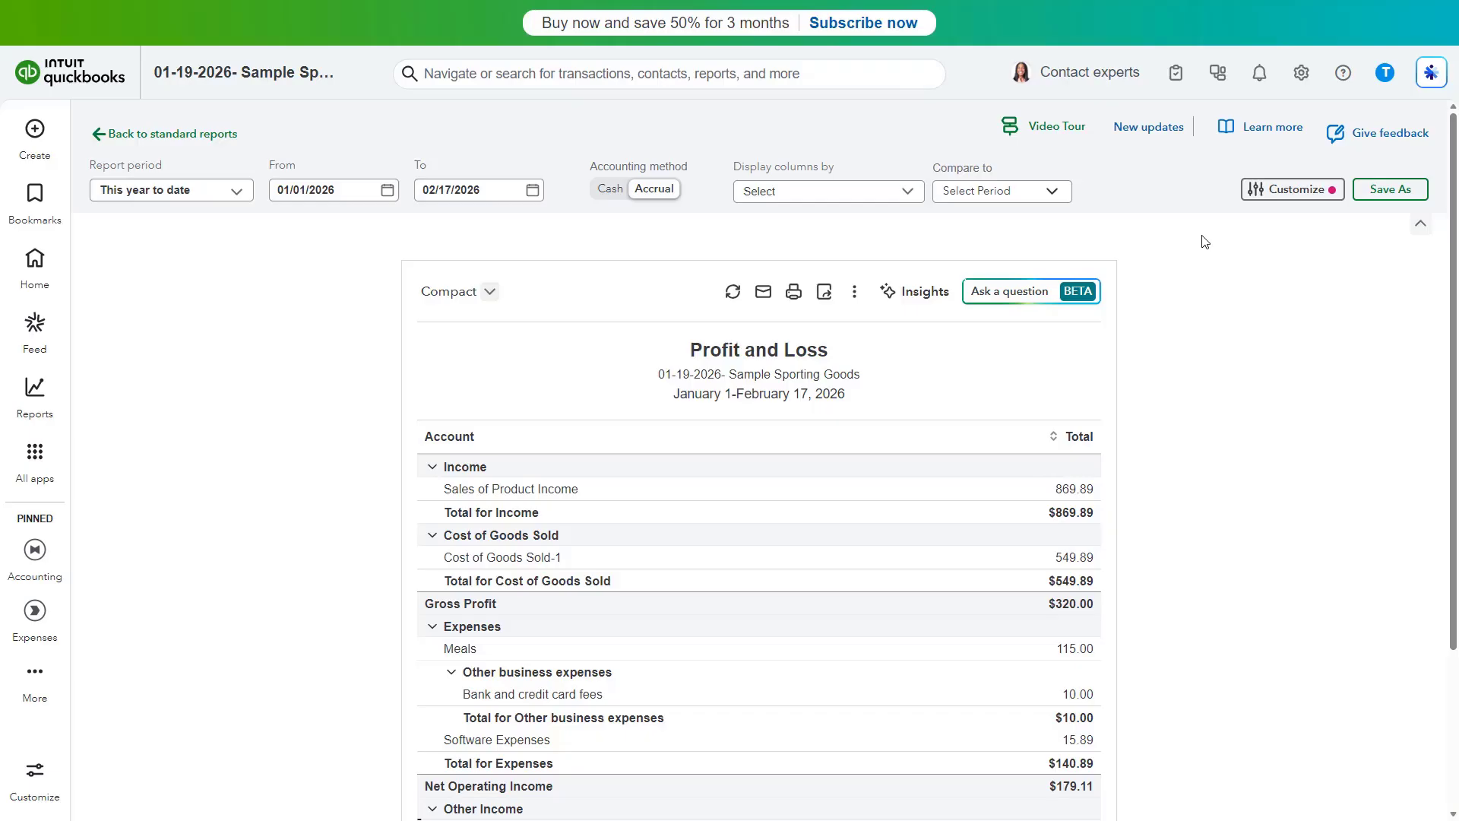
Display the Profit and Loss report's columns by Months
click(915, 196)
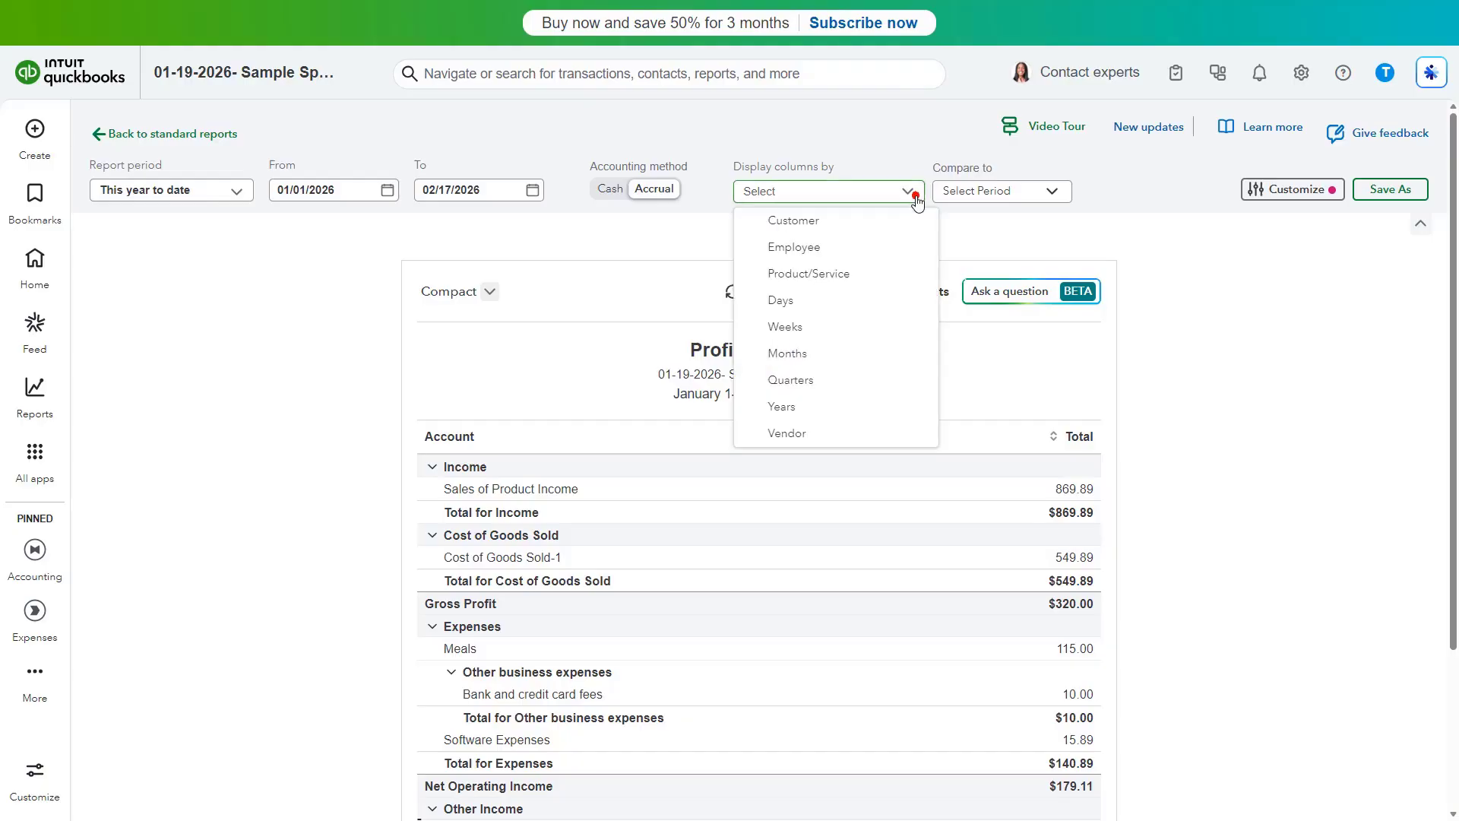
click(880, 360)
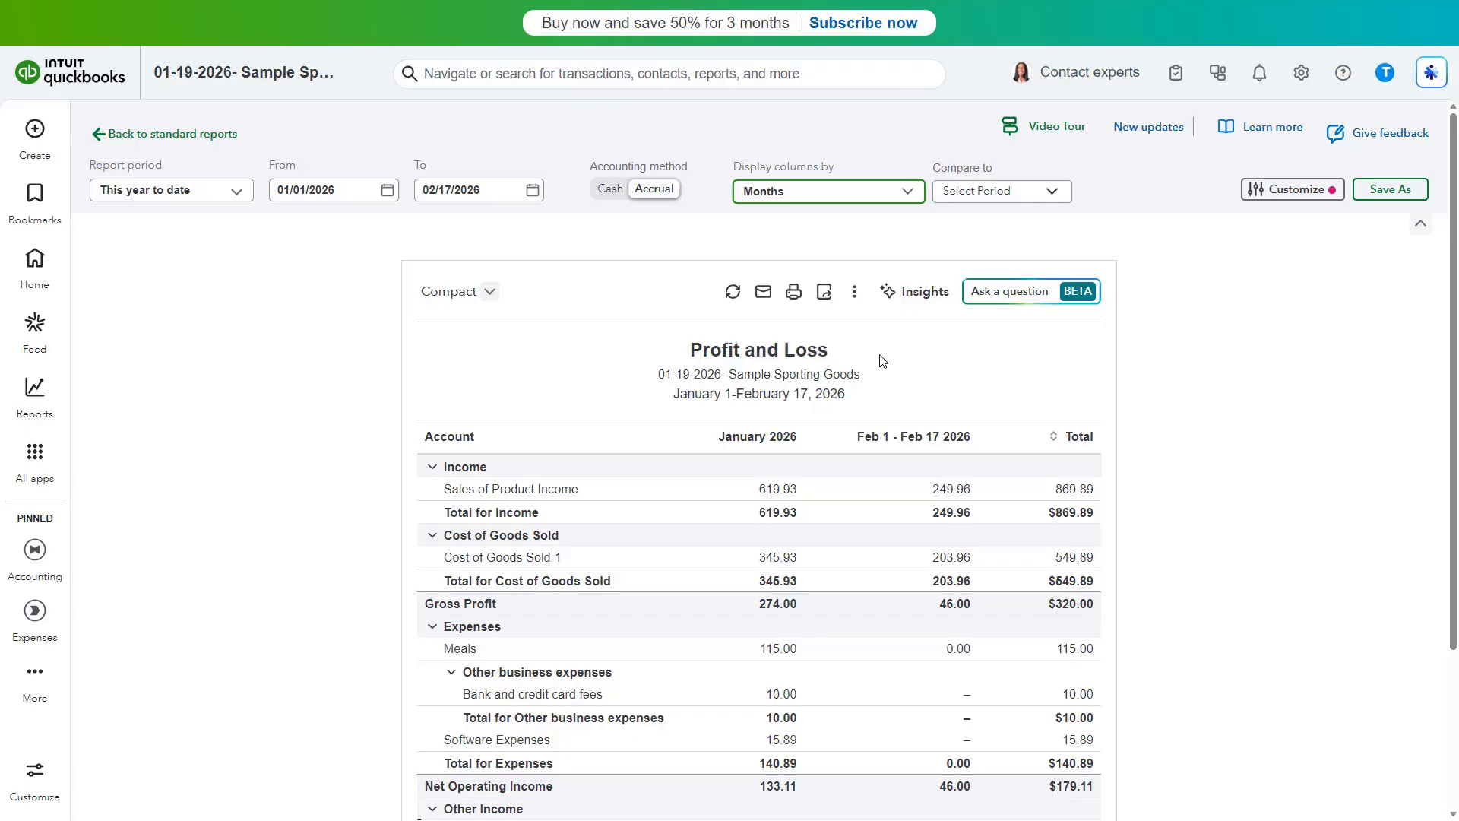
Compare the report to Previous Period (PP) and add the % of Column calculation
click(1053, 199)
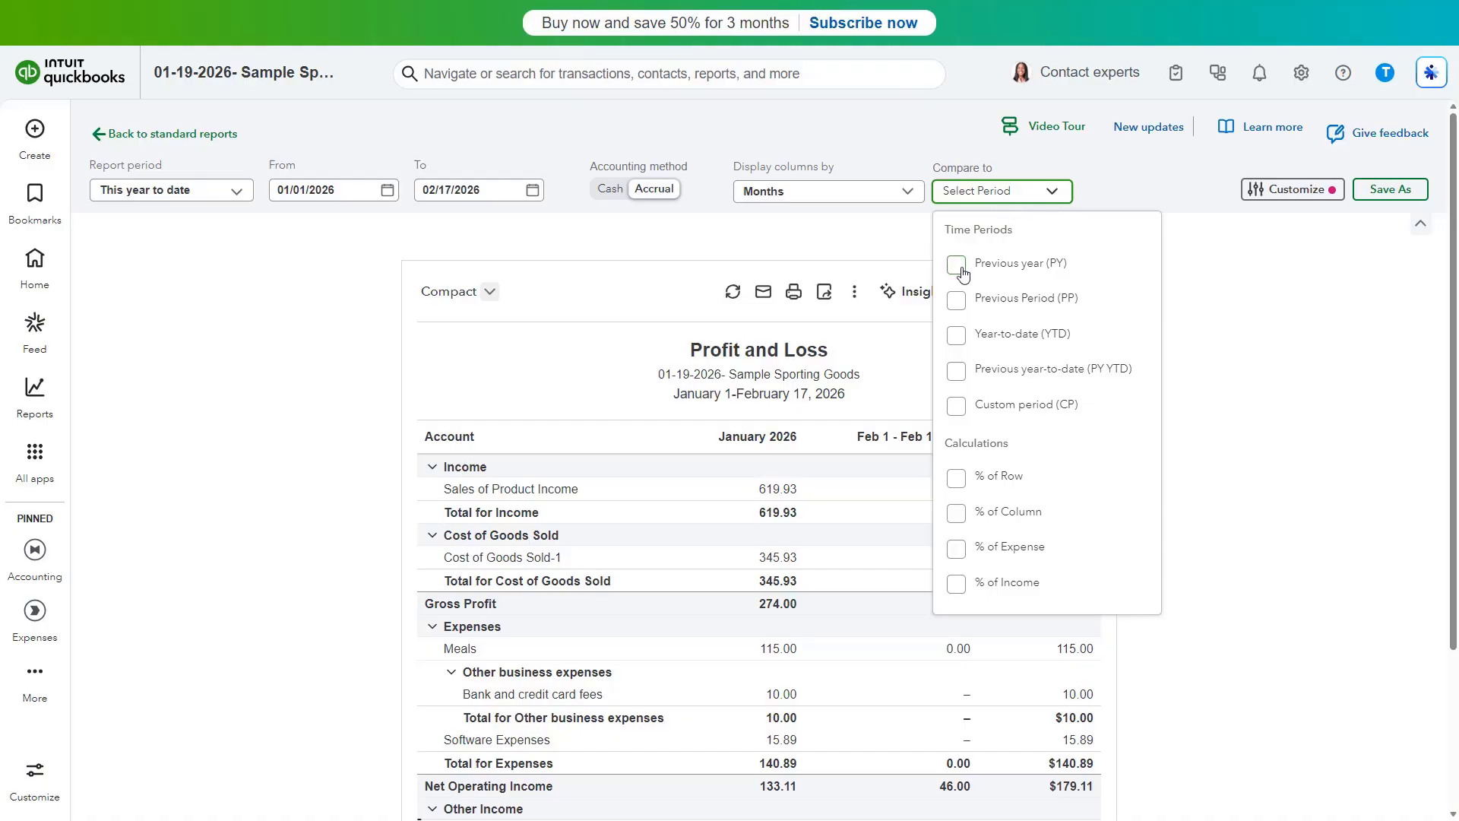
click(959, 304)
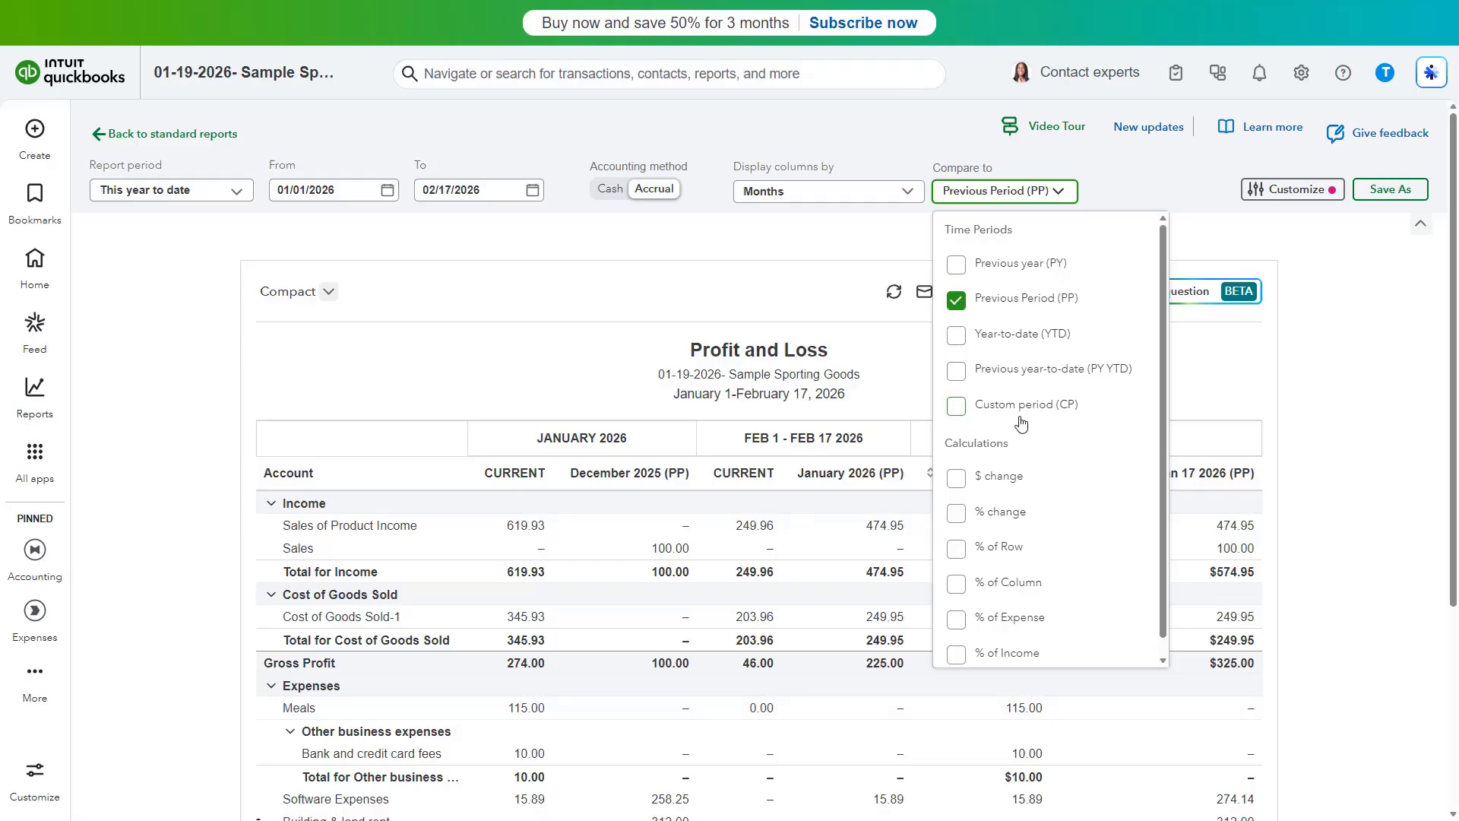
scroll(1021, 424, down, 1)
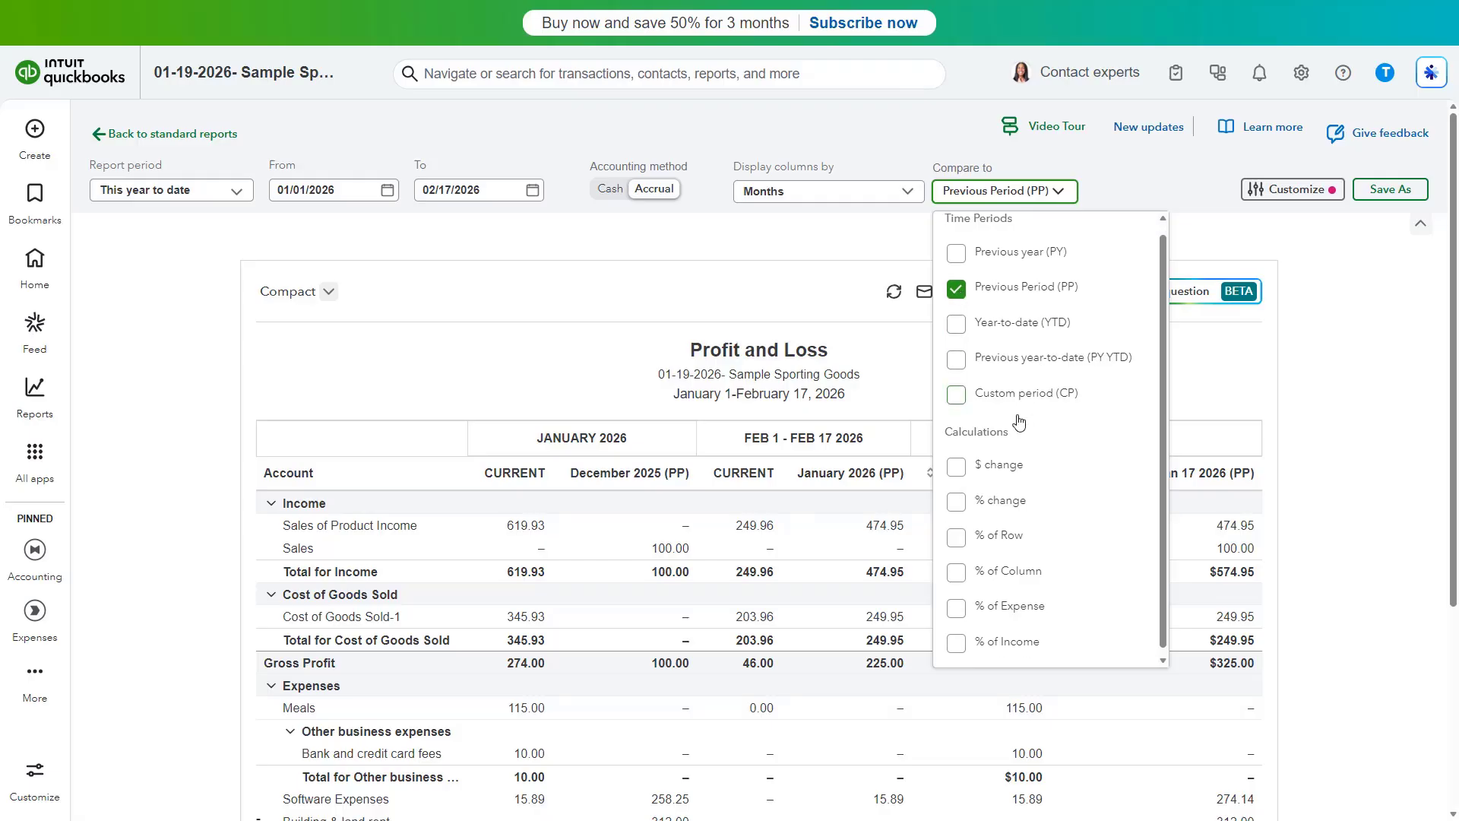
click(957, 566)
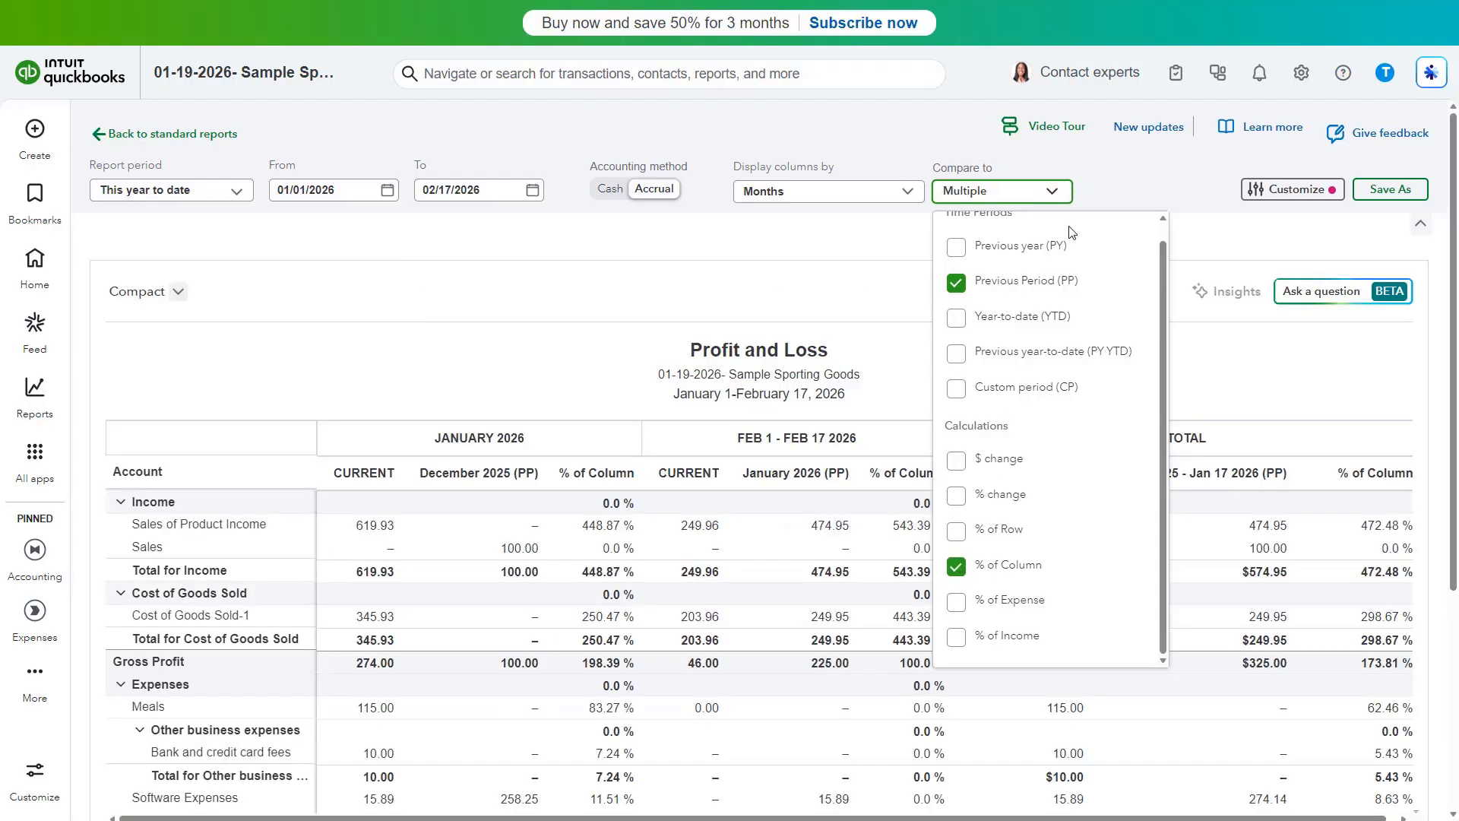
click(1052, 192)
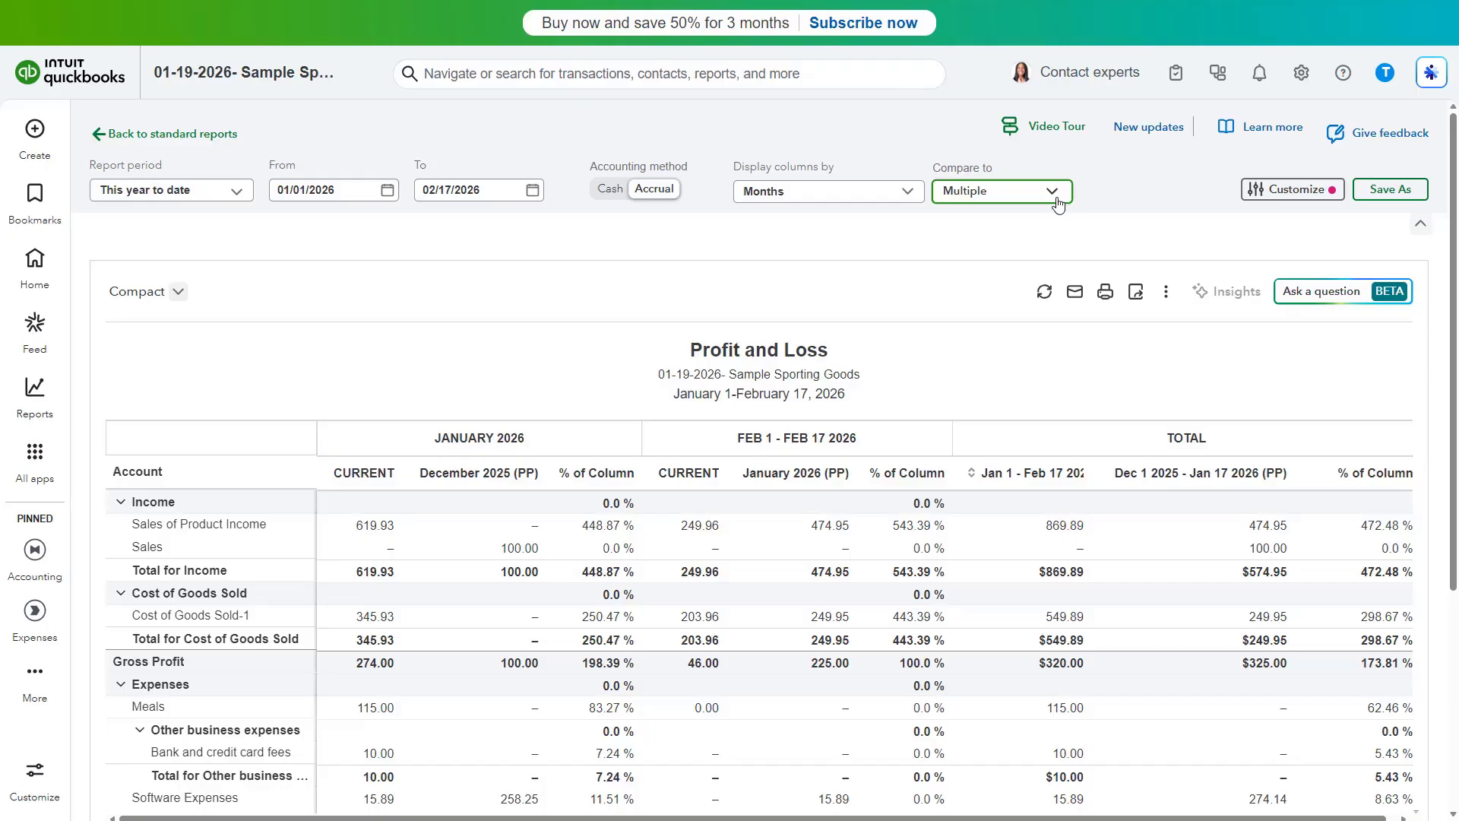
Customize the report to show only non-zero rows and non-zero columns, then close the customize panel
click(1259, 190)
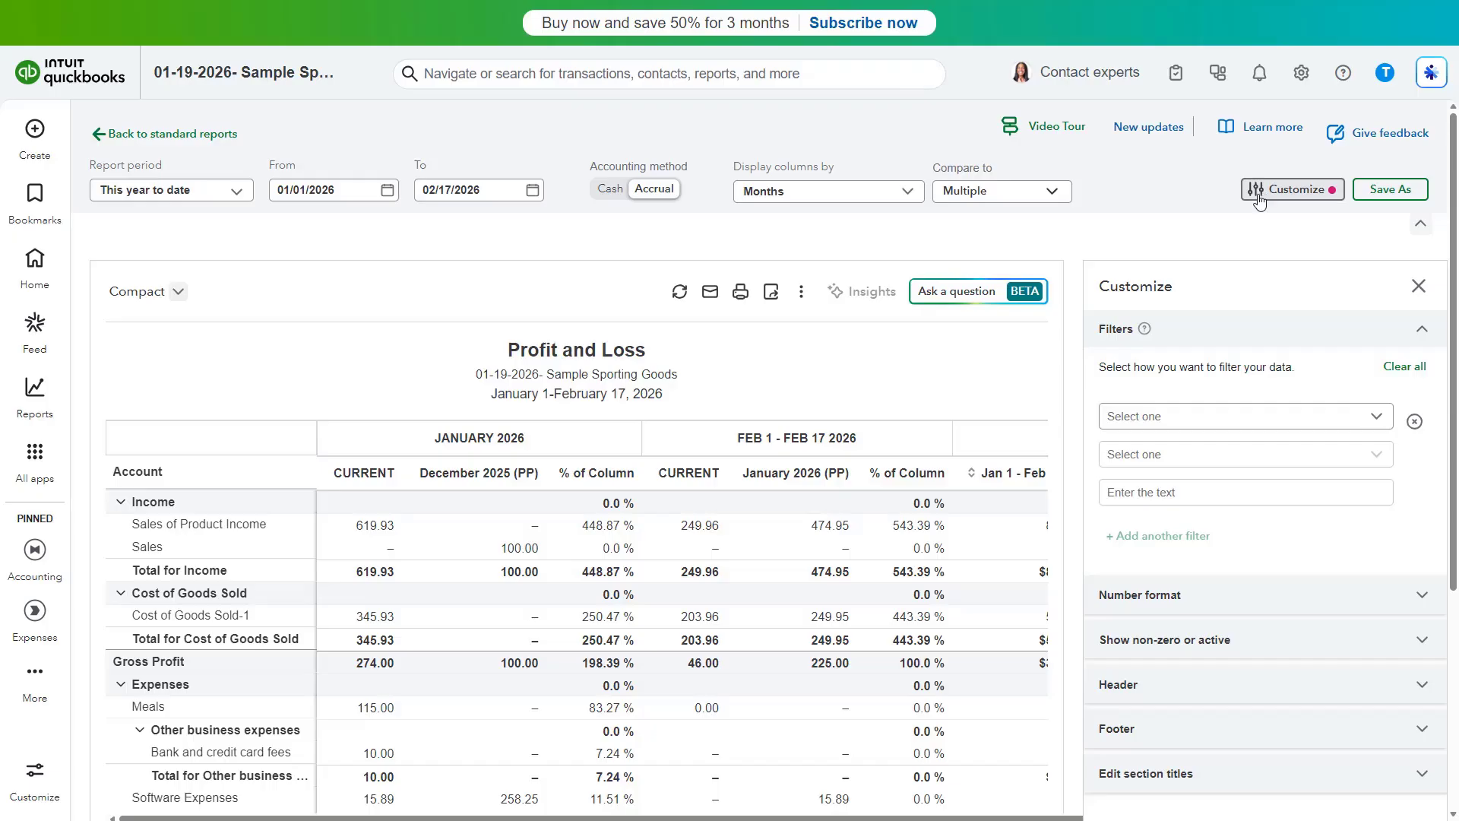
click(1286, 653)
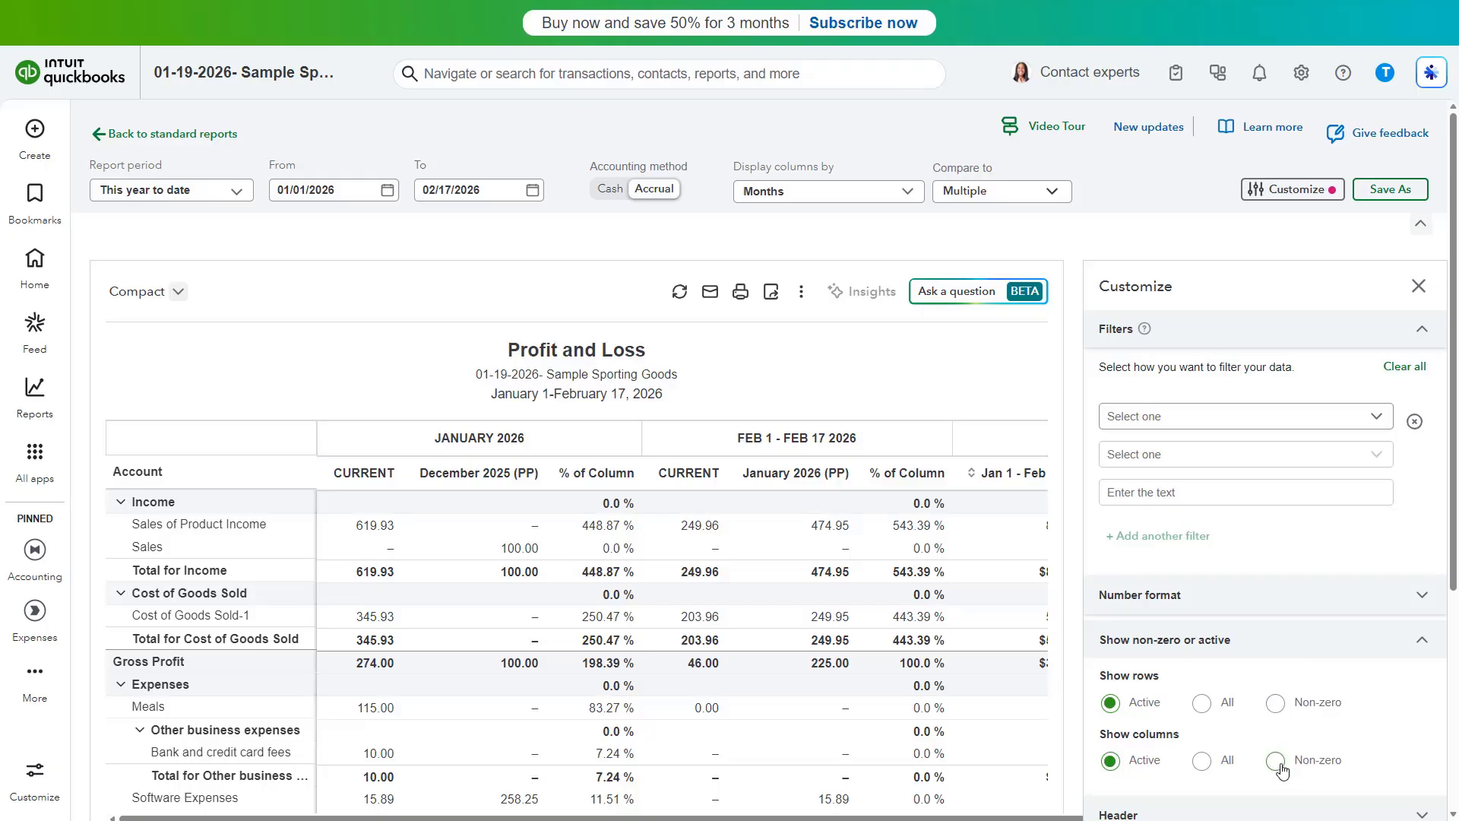
click(1275, 702)
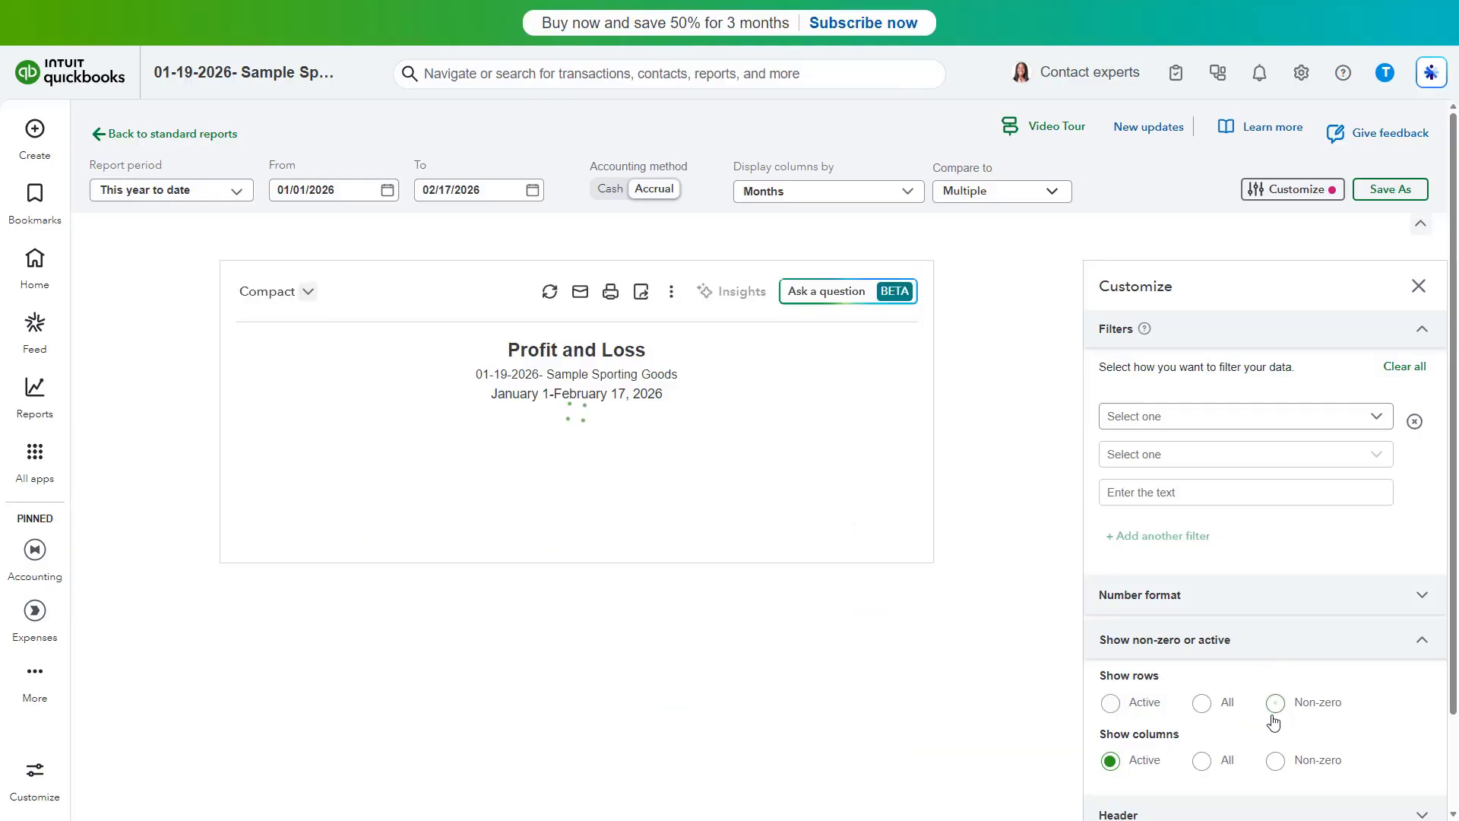
click(1275, 761)
click(1418, 287)
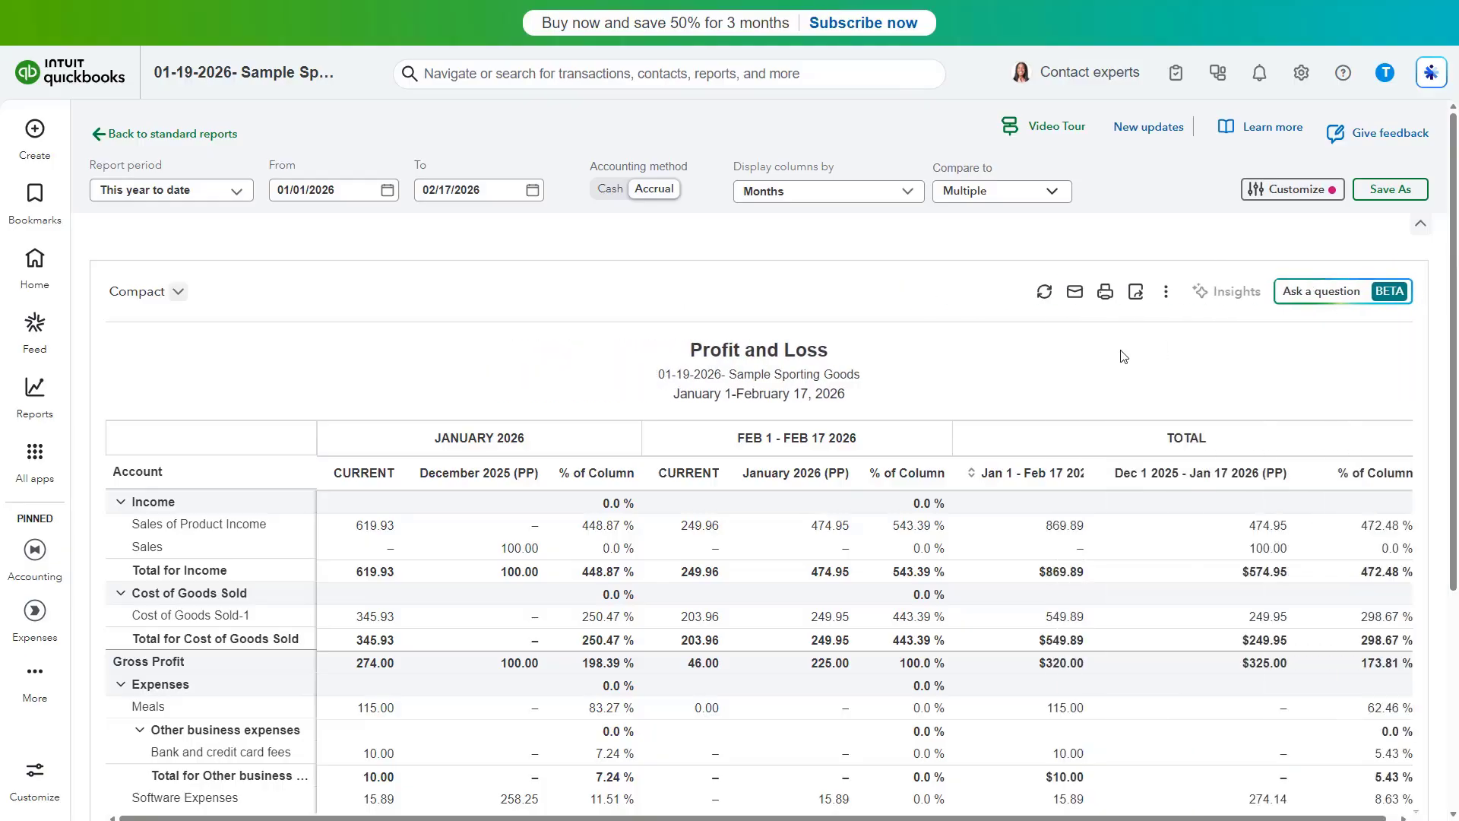
Go back to the standard reports and open the Invoice List report
click(221, 134)
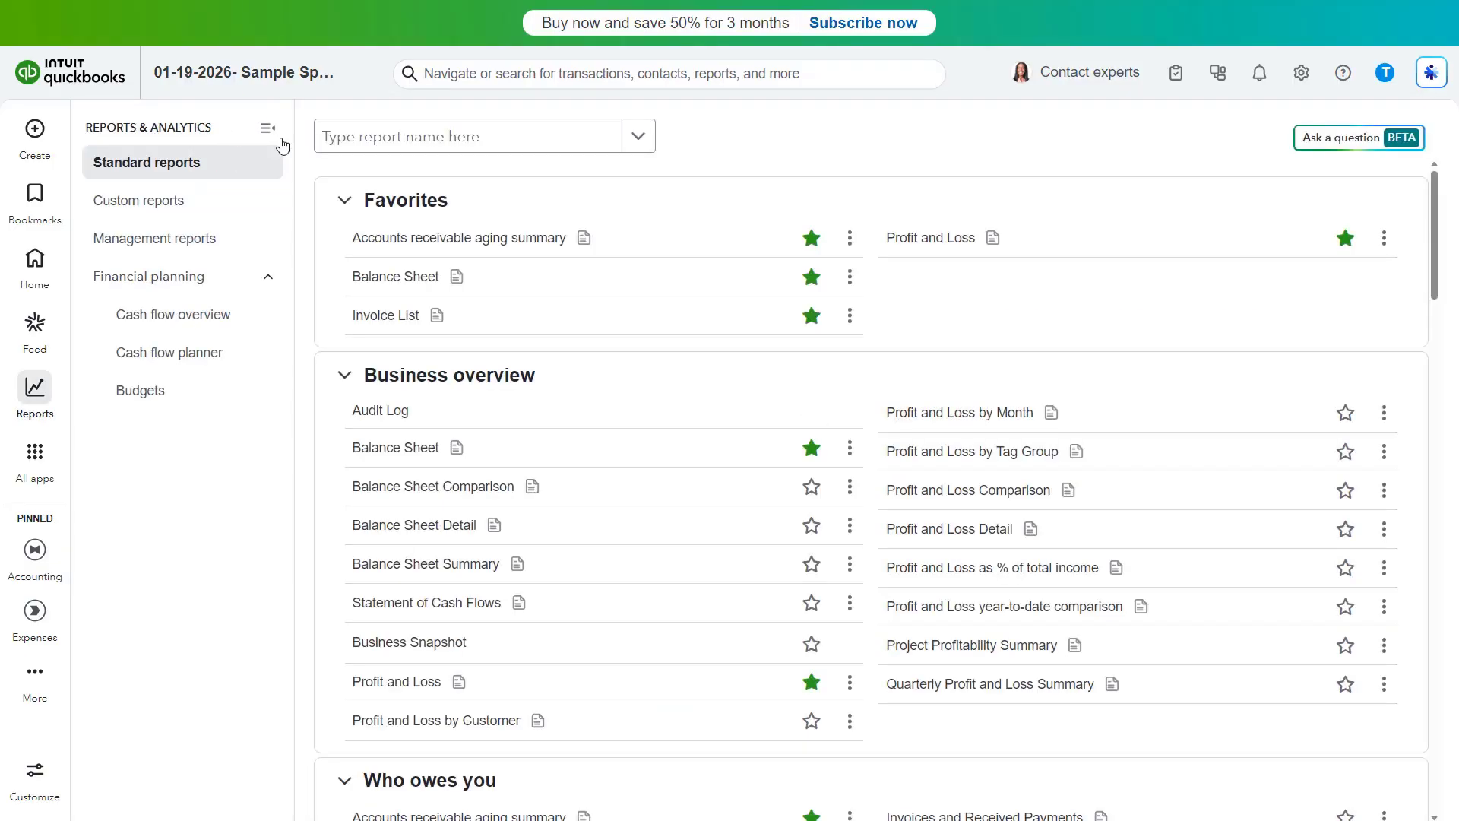
click(402, 317)
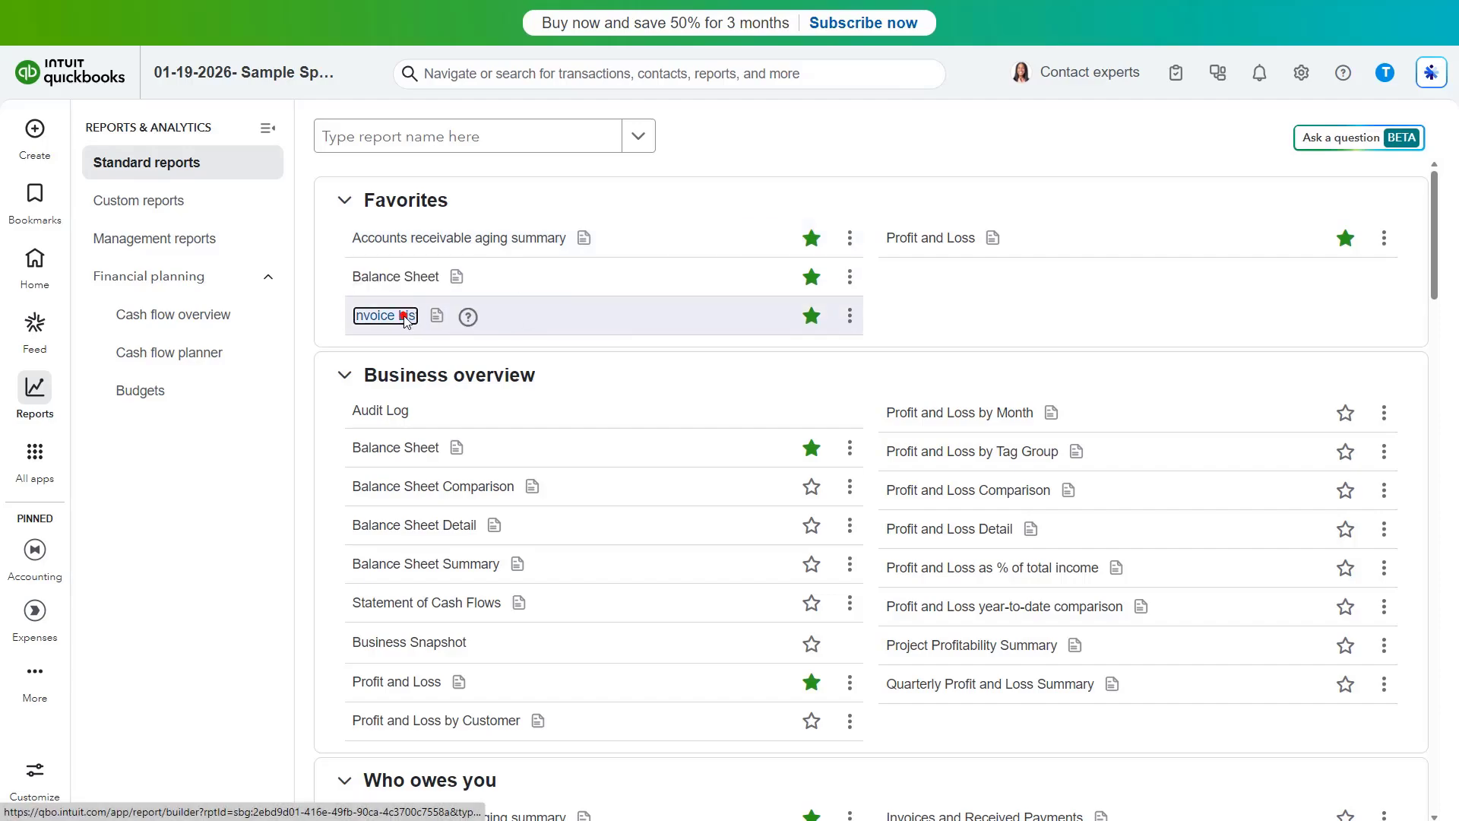
Set the Invoice List report period to This year to date
click(236, 192)
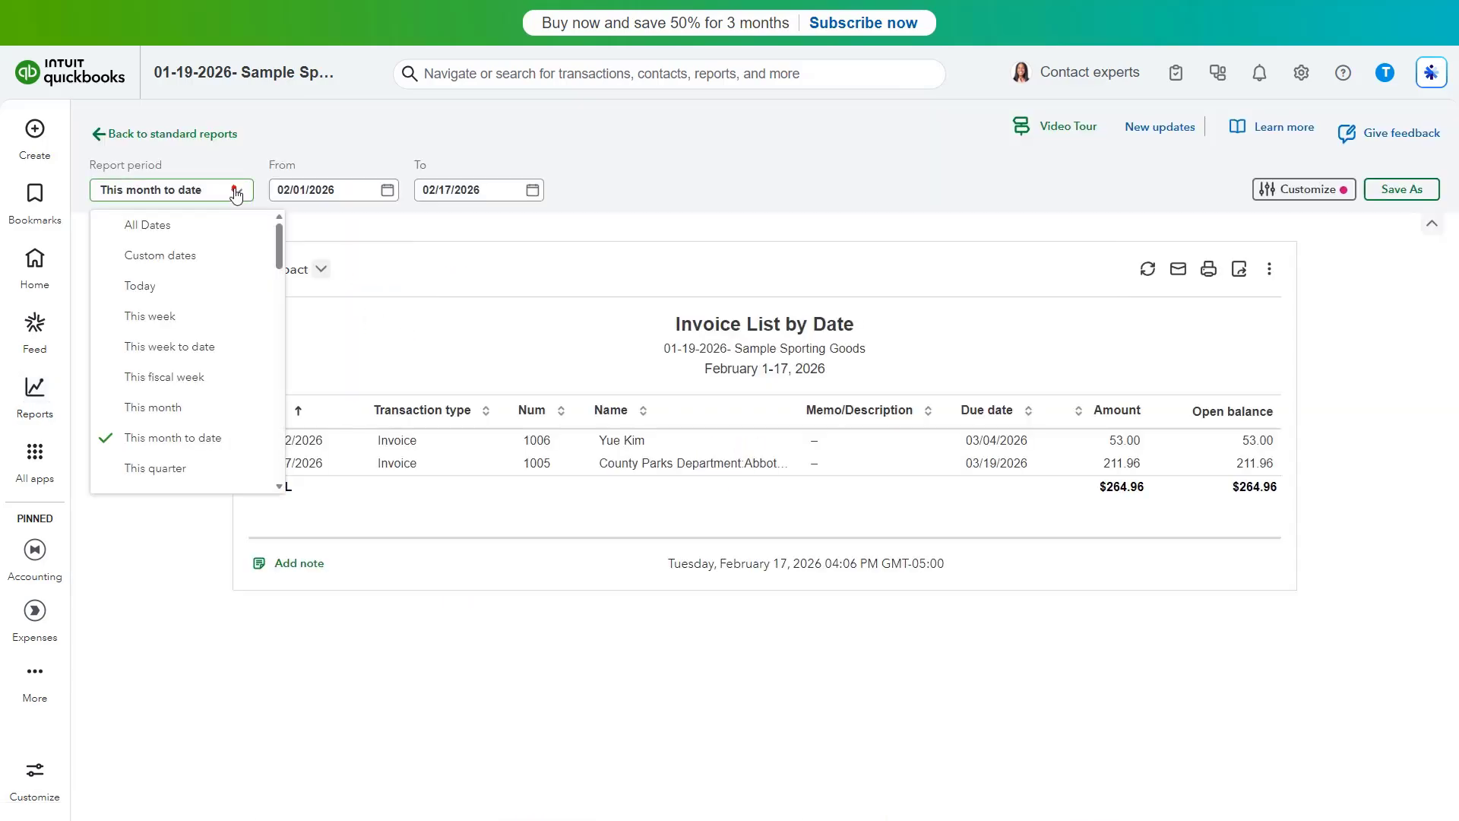
scroll(229, 296, down, 2)
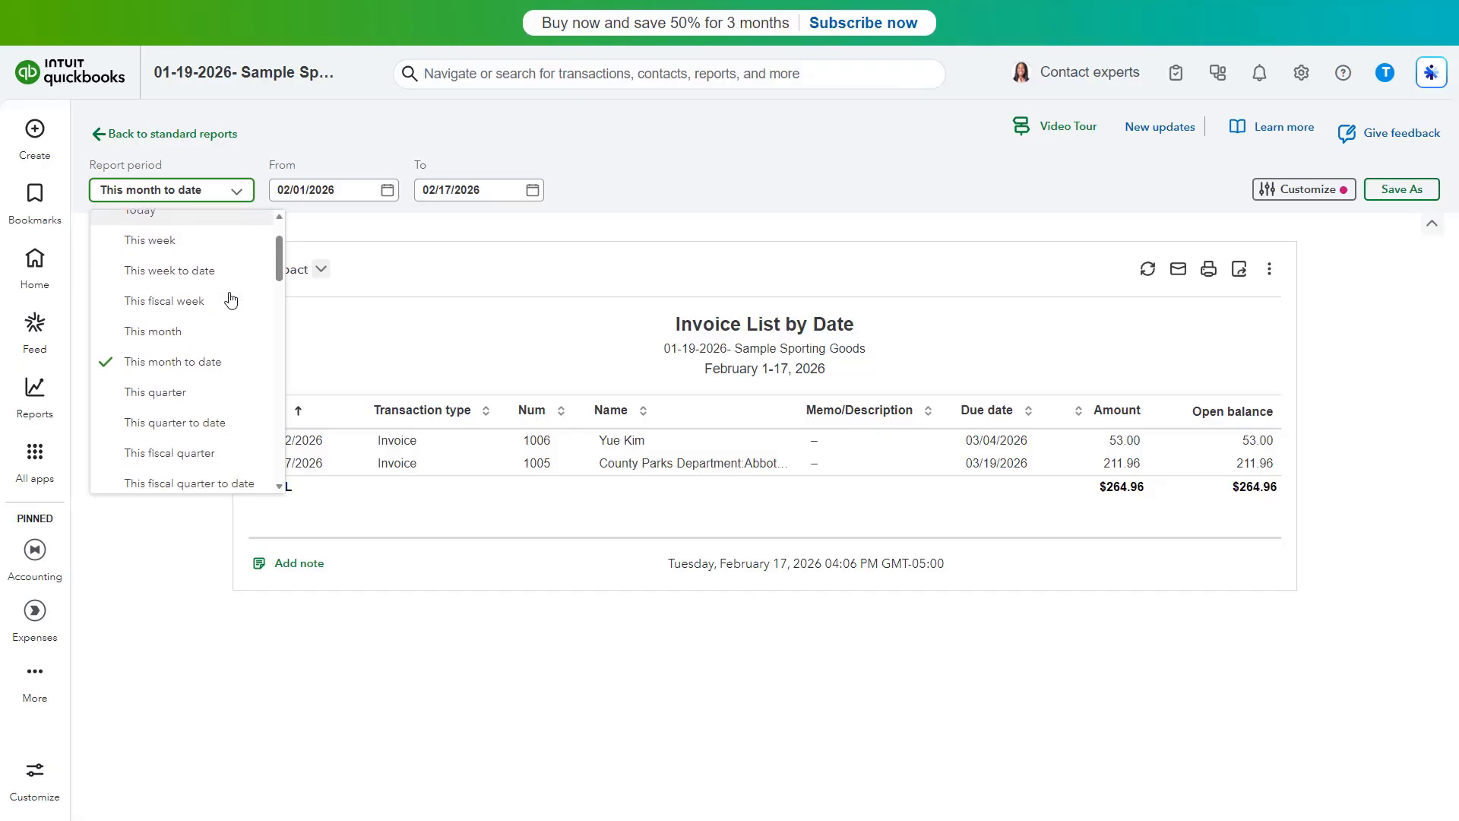
scroll(228, 339, down, 2)
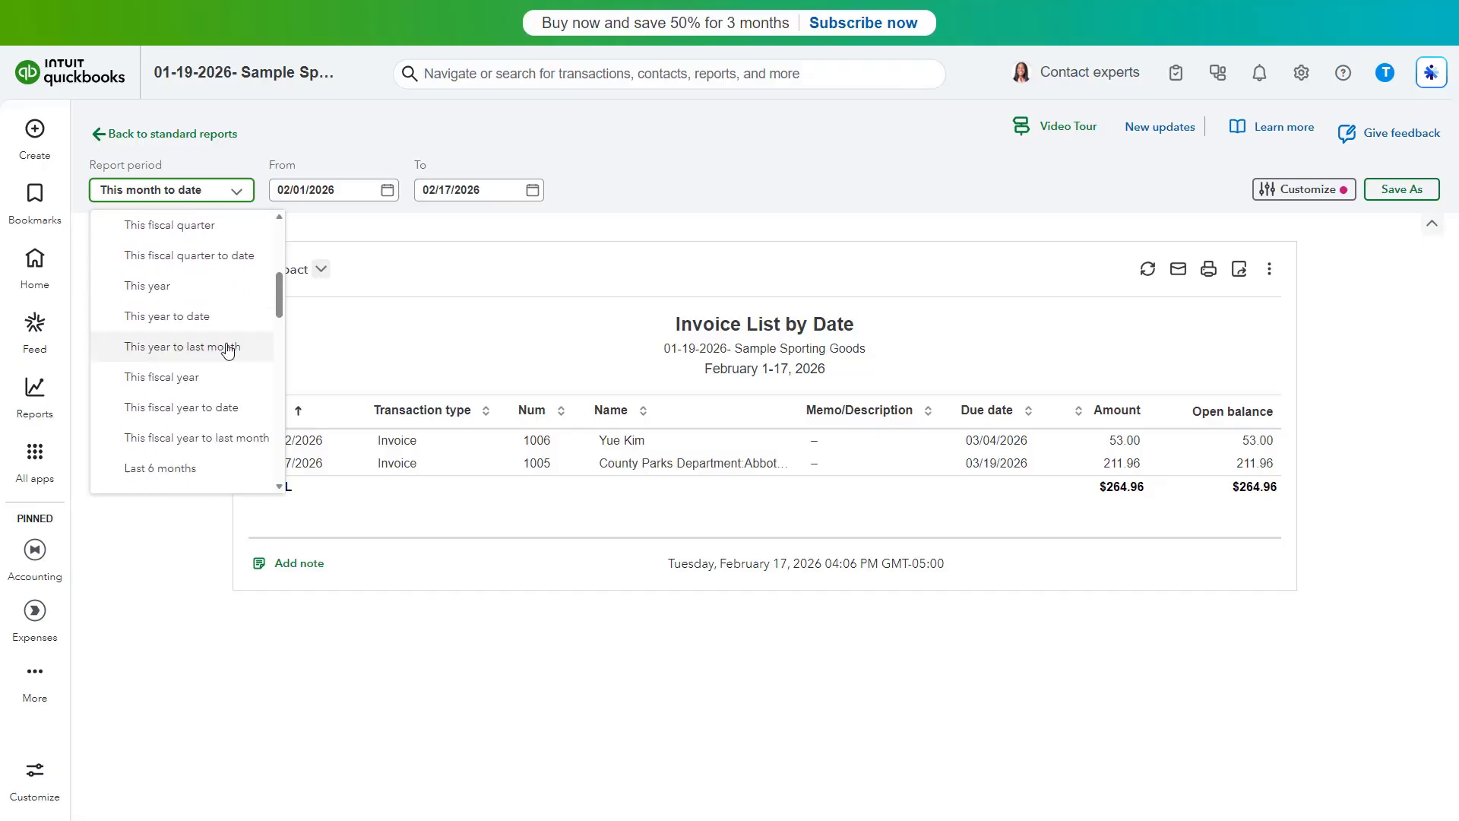
click(228, 317)
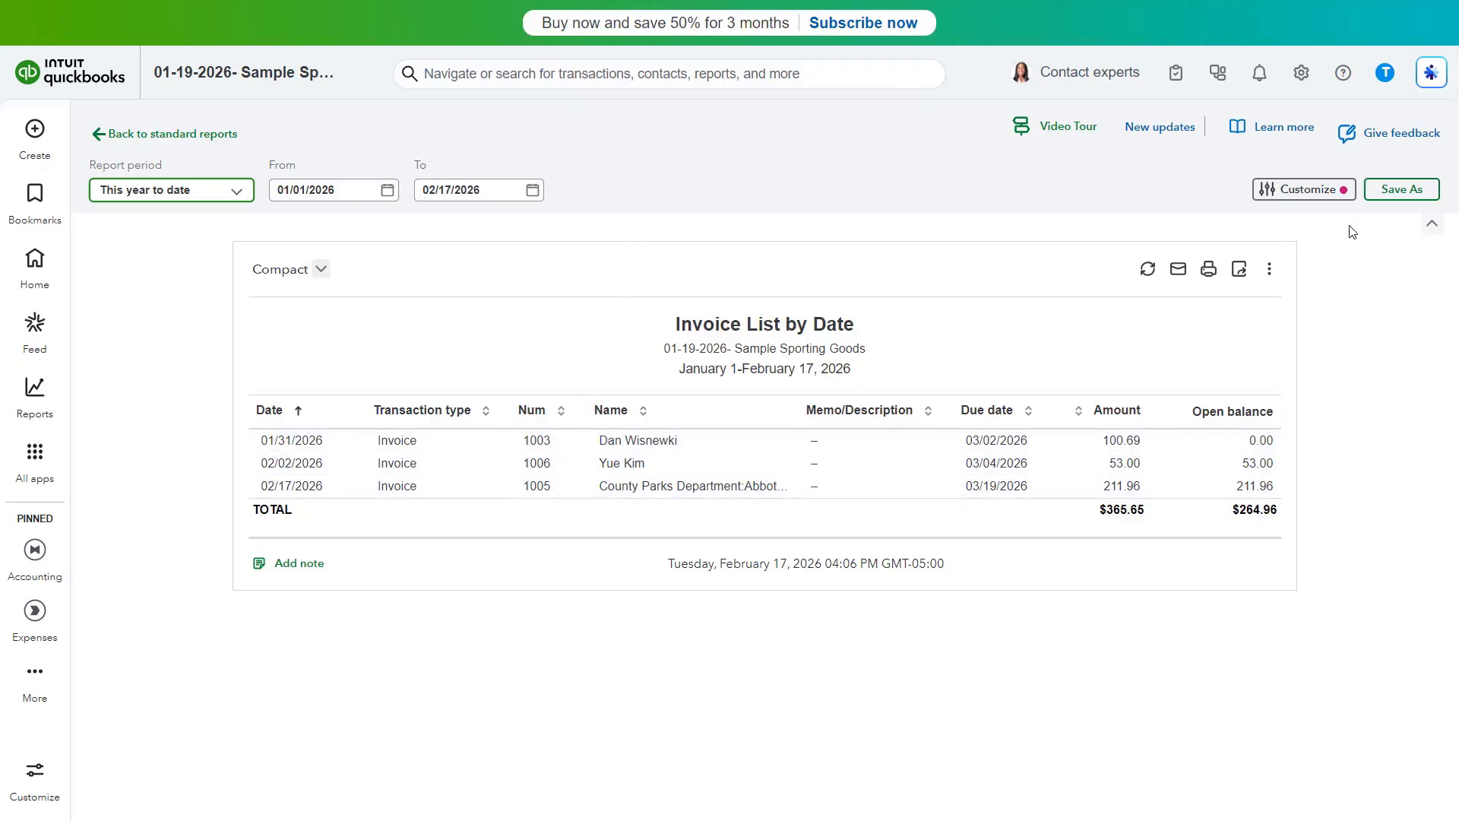
Open the report customization columns settings and add the A/R paid column
click(1286, 194)
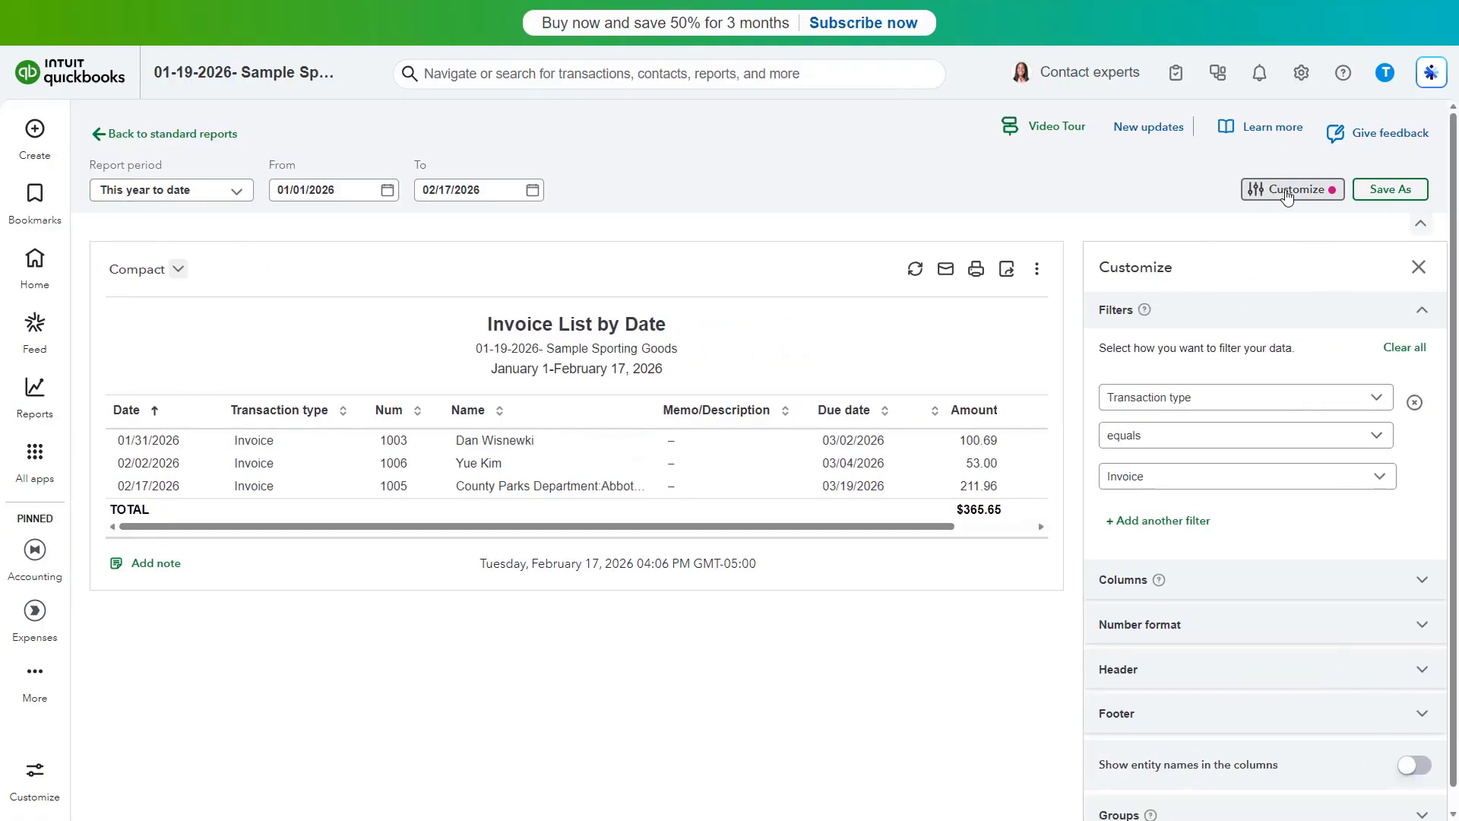
click(1341, 308)
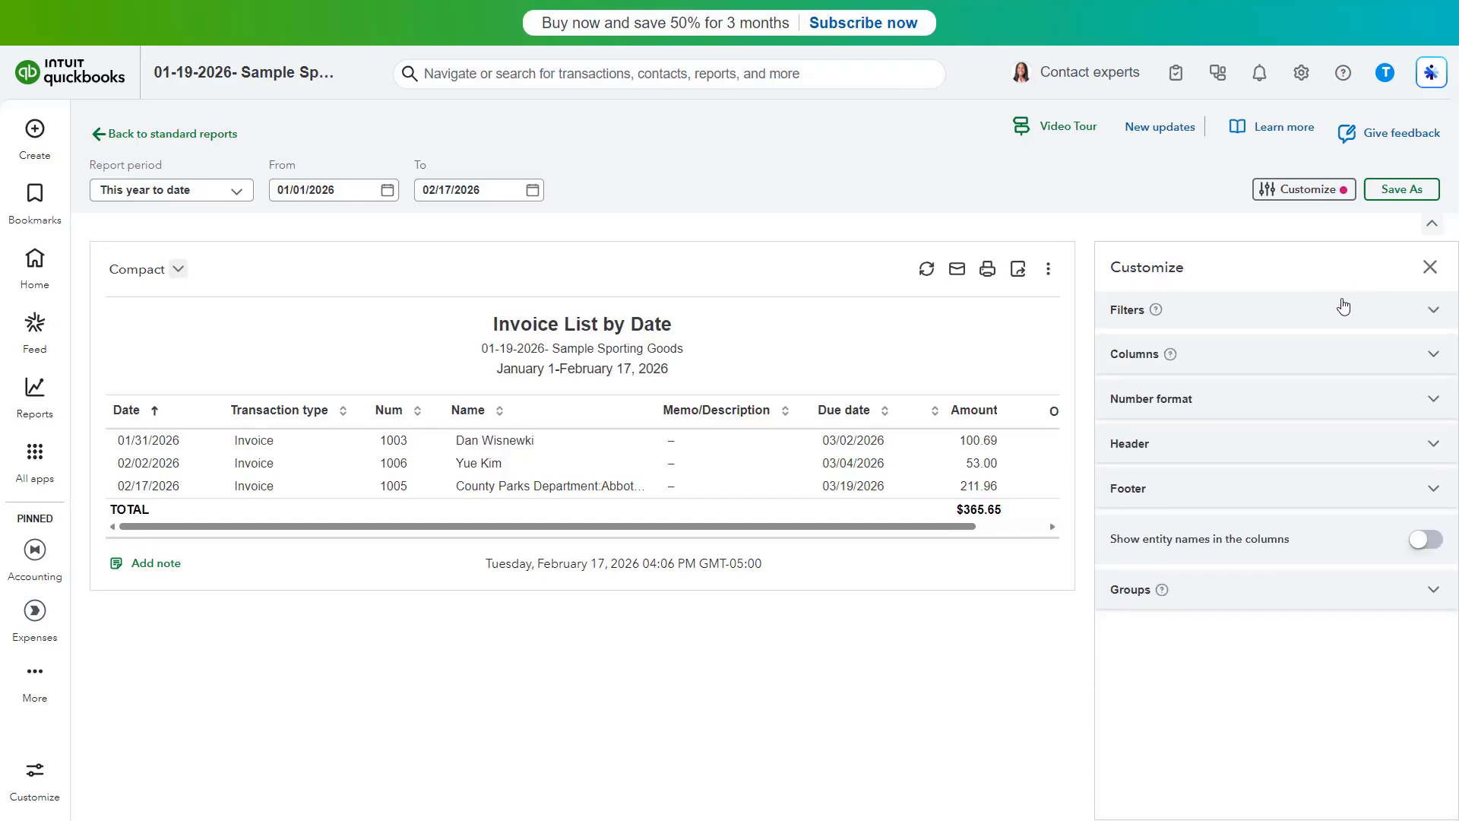
click(1309, 368)
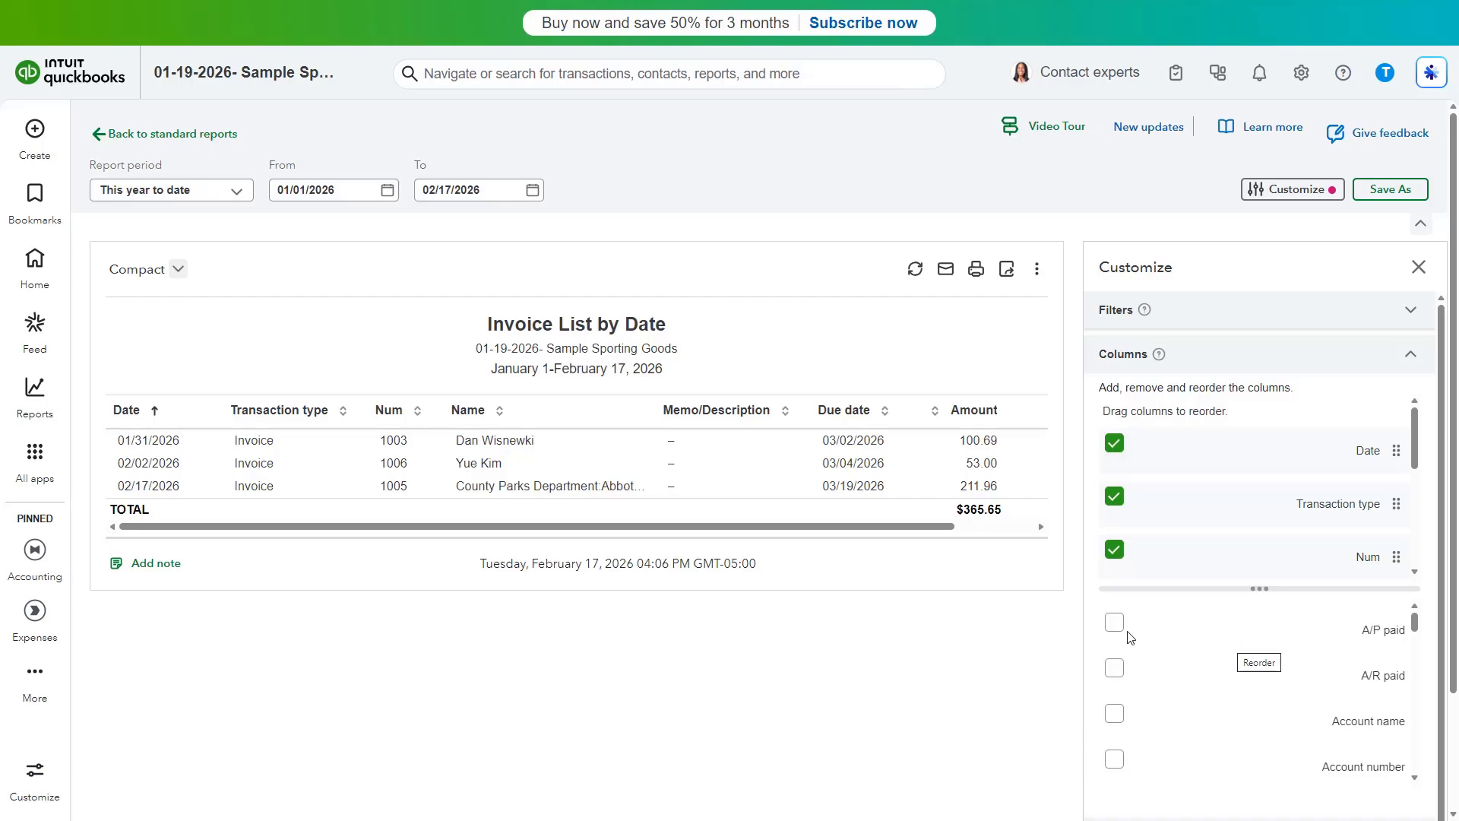
click(1115, 667)
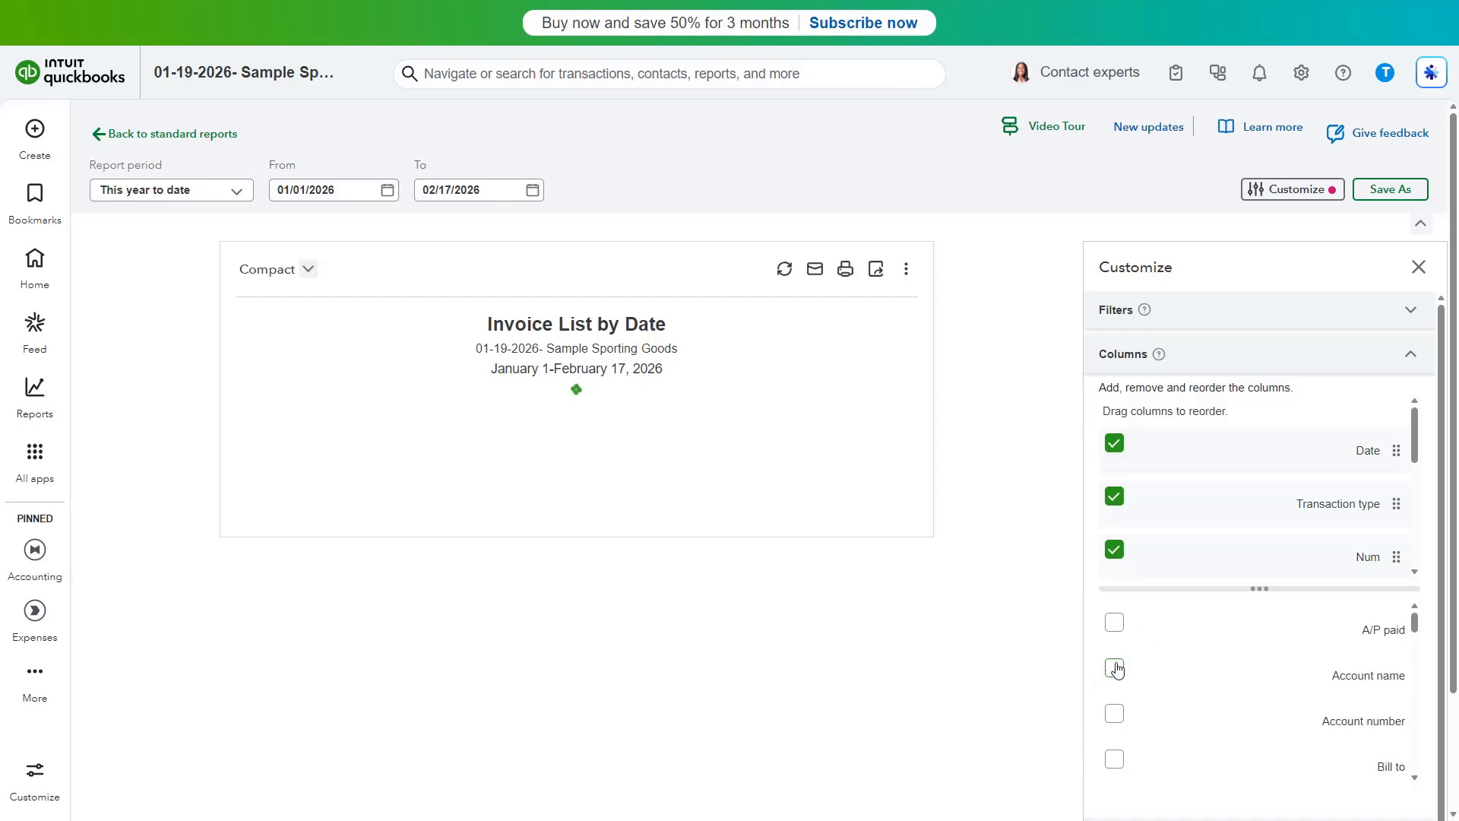
Remove the Memo/Description column from the report
scroll(1190, 547, down, 5)
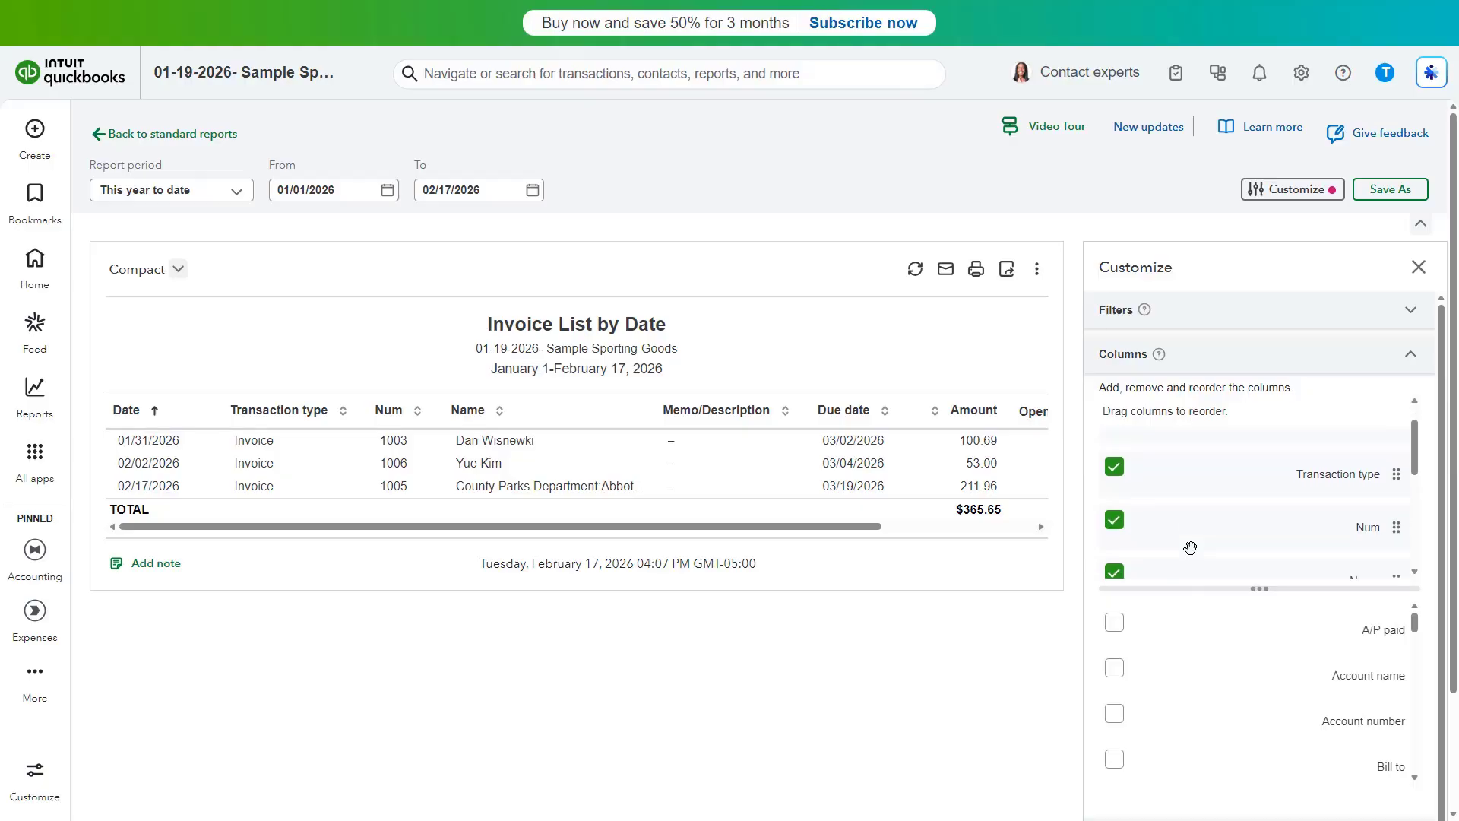
scroll(1193, 548, down, 1)
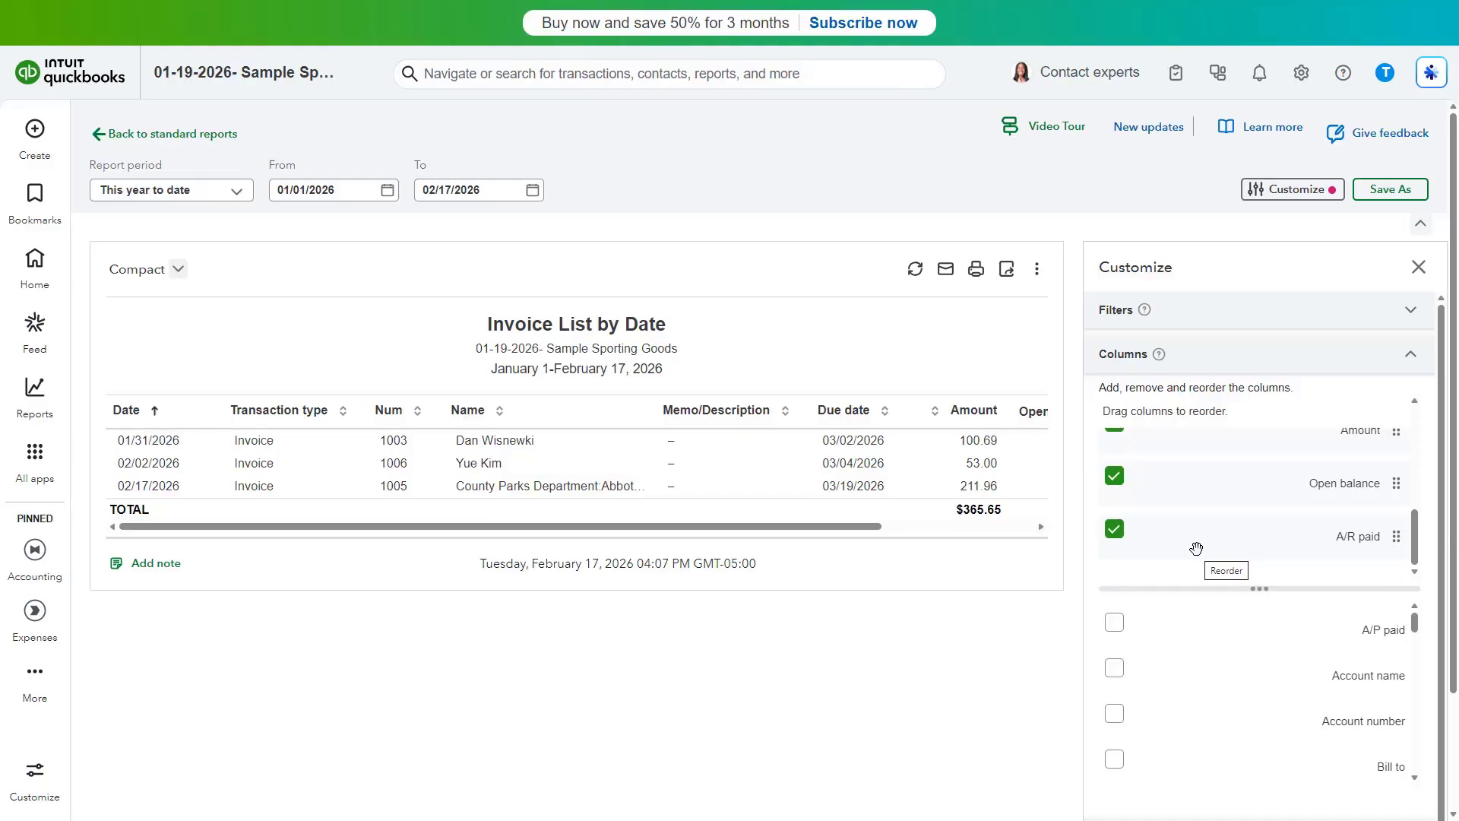
scroll(1320, 525, up, 3)
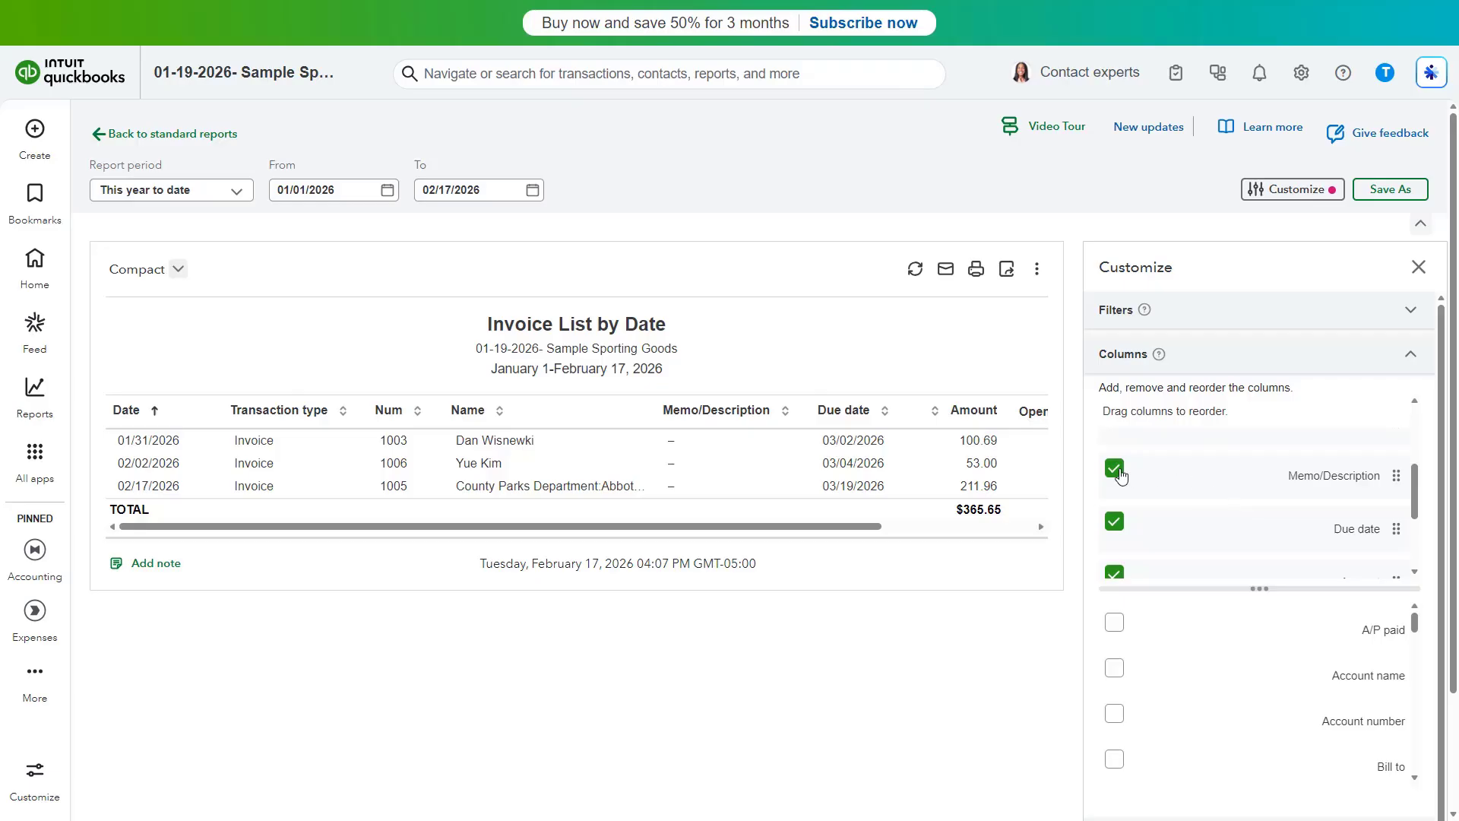
click(1115, 470)
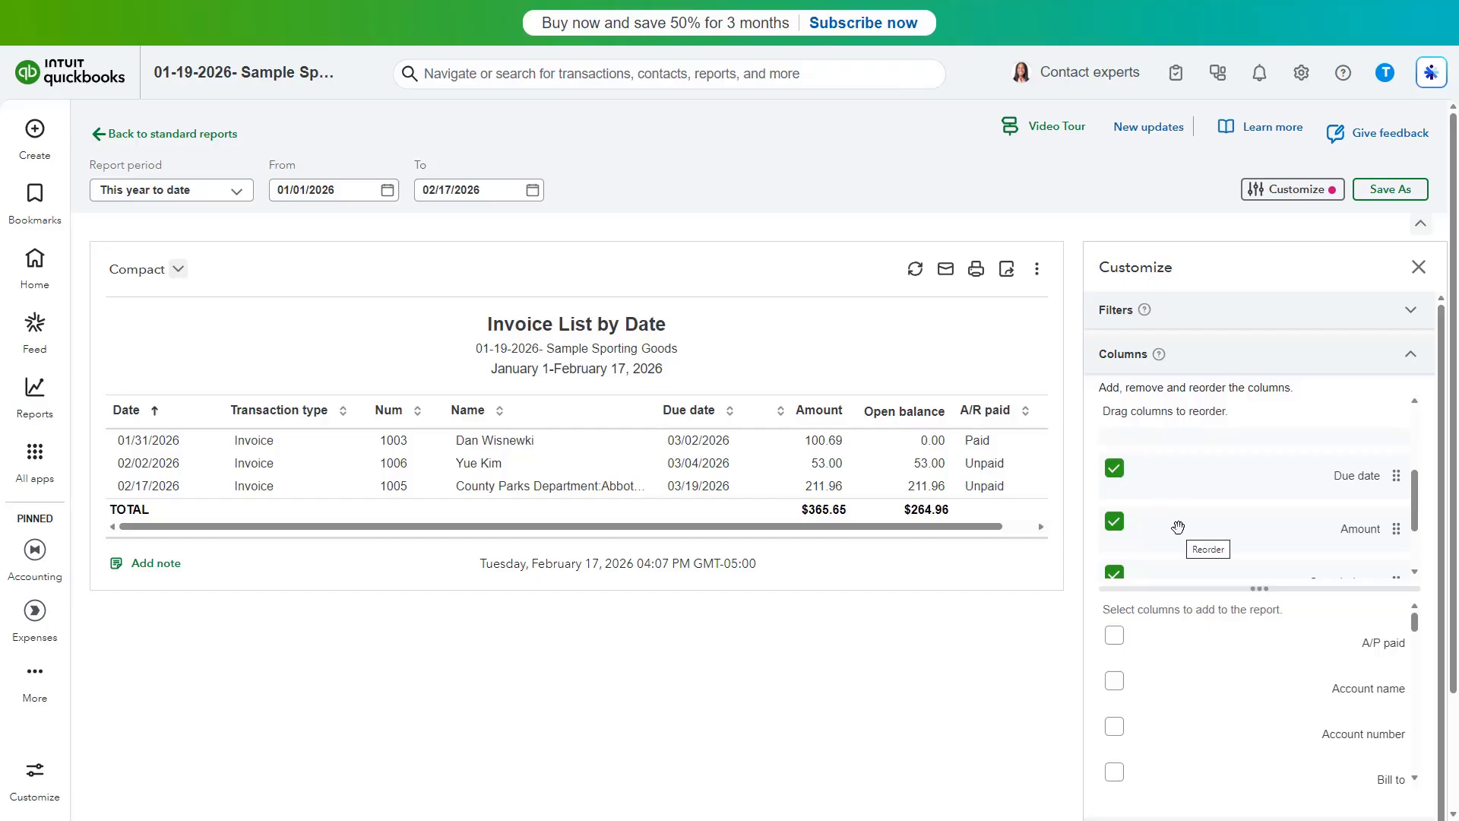
Reorder the columns so A/R paid sits directly after Due date
scroll(1178, 527, down, 1)
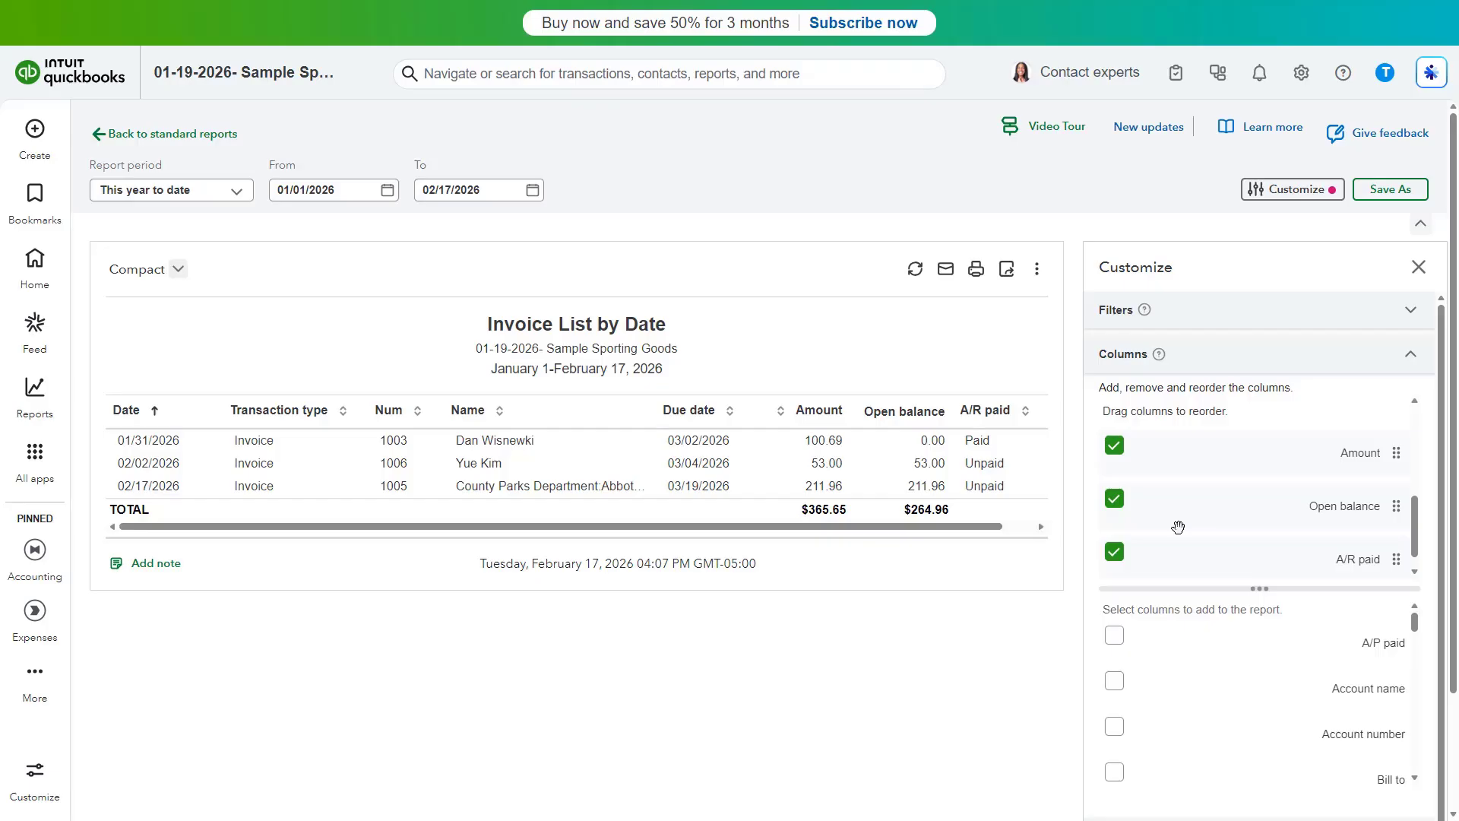
scroll(1178, 527, down, 1)
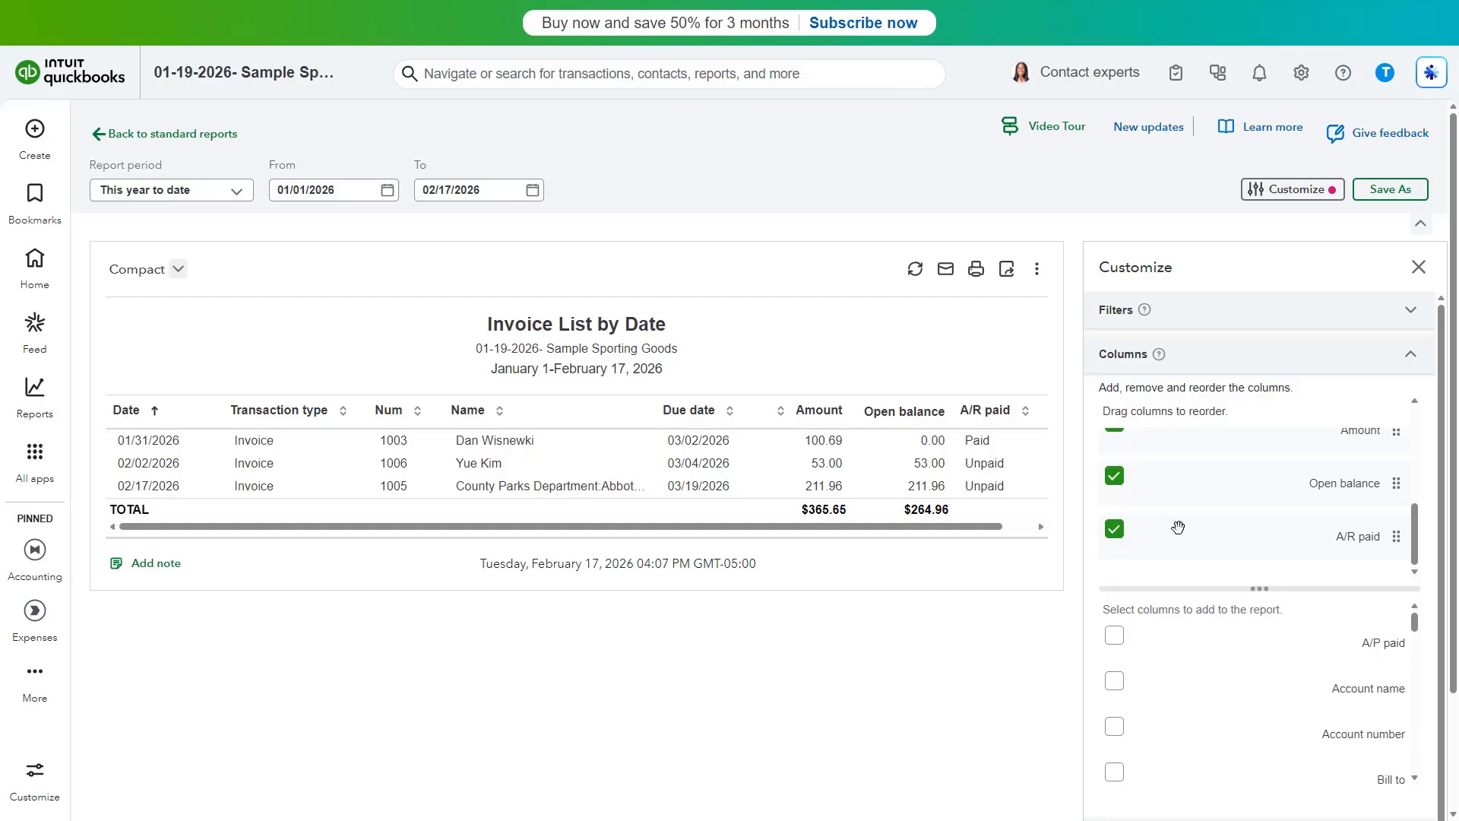
drag(1392, 547, 1389, 502)
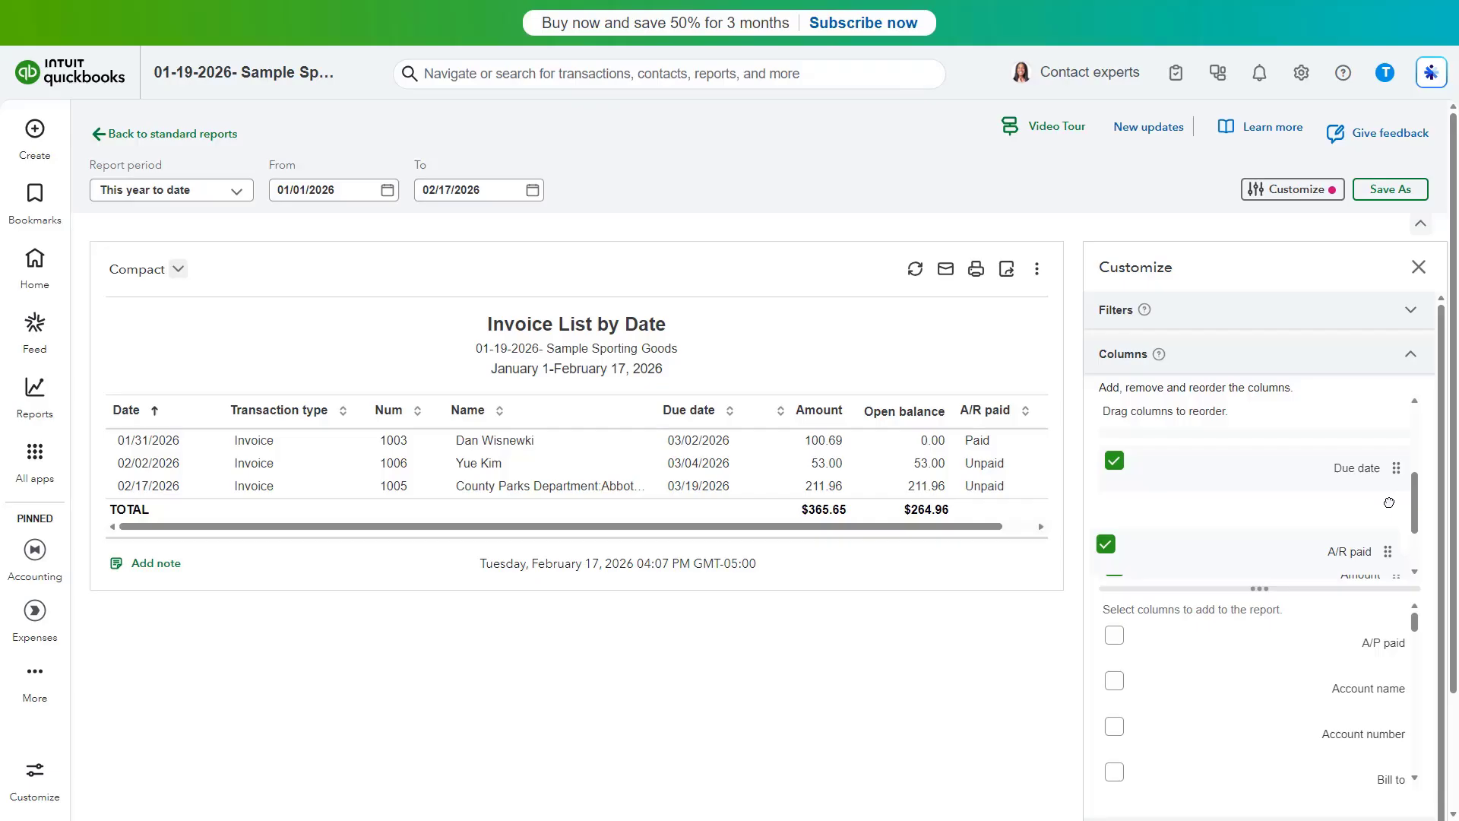
drag(1389, 503, 1390, 500)
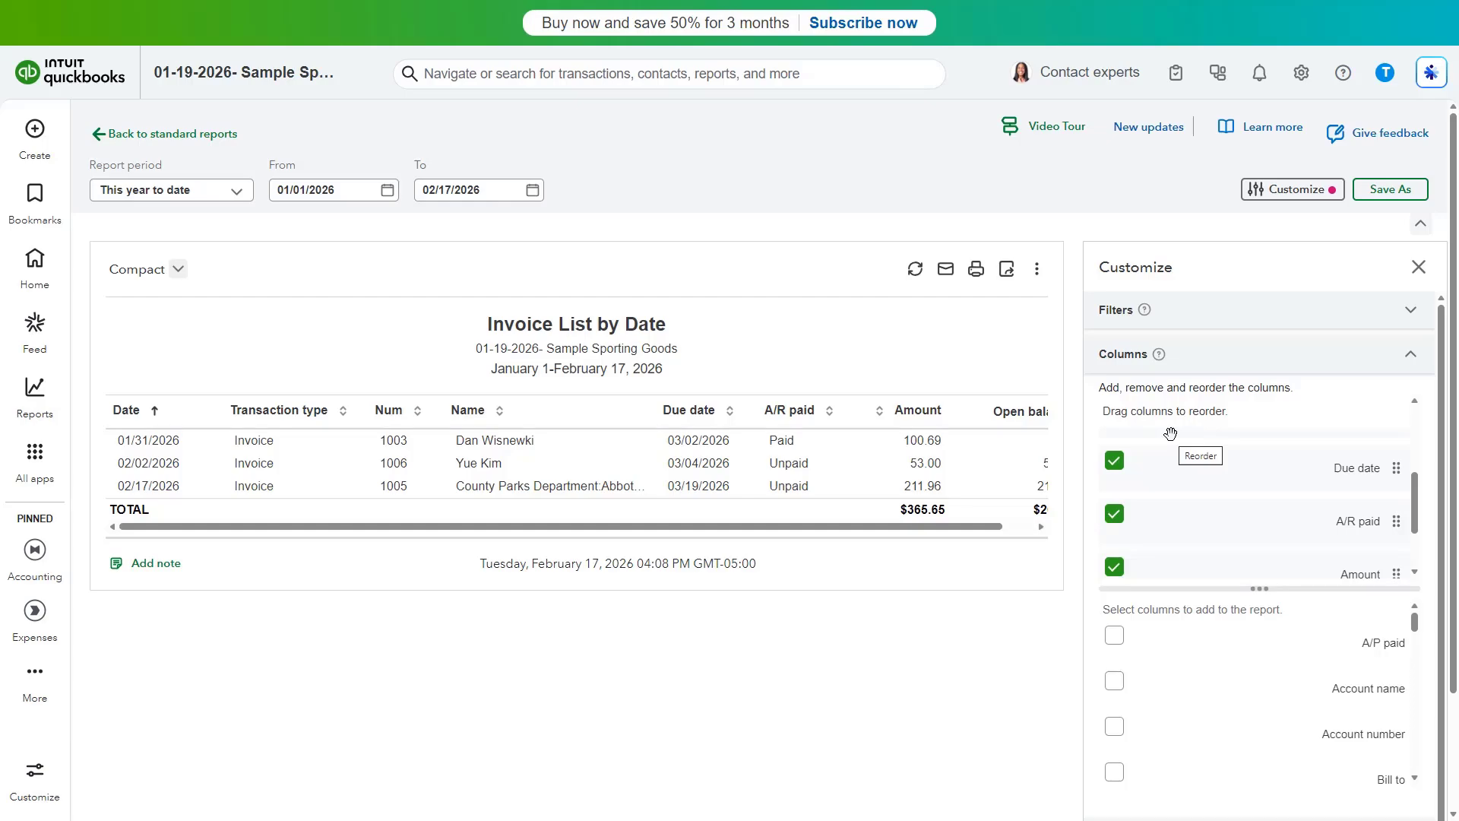
Group the report rows by Date by month
click(1220, 355)
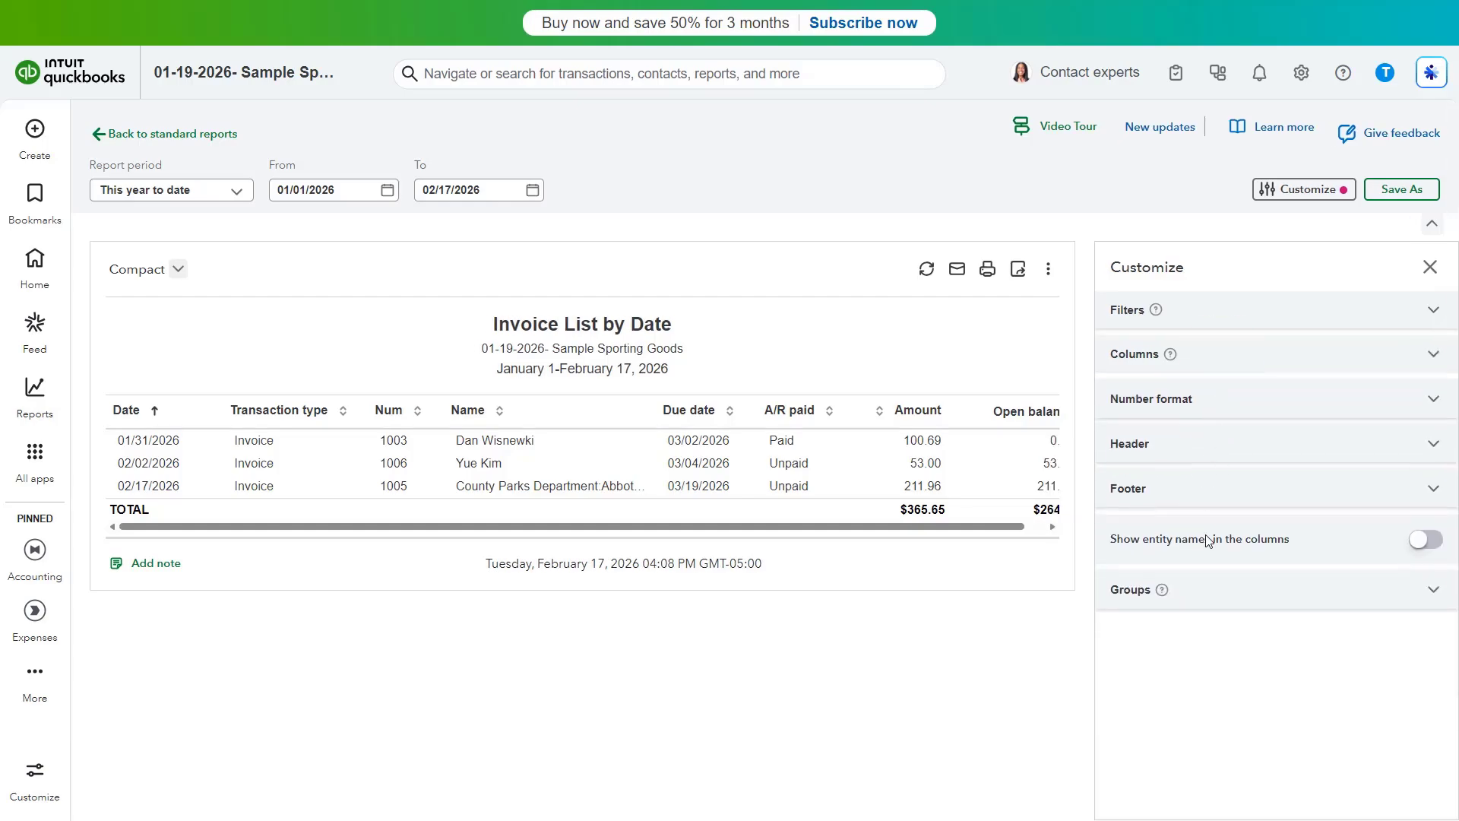
click(1211, 598)
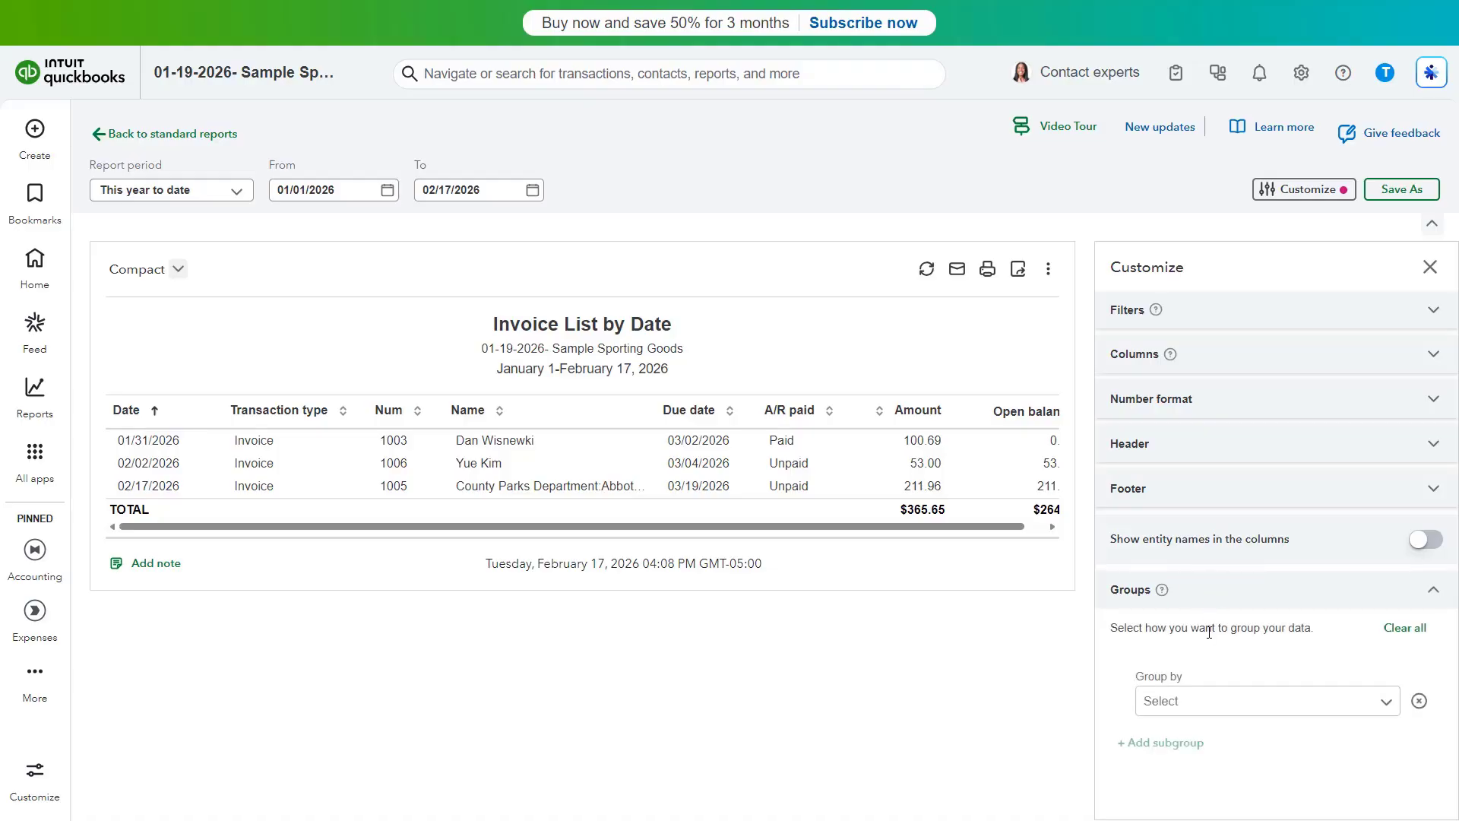
click(1380, 702)
scroll(1326, 590, down, 1)
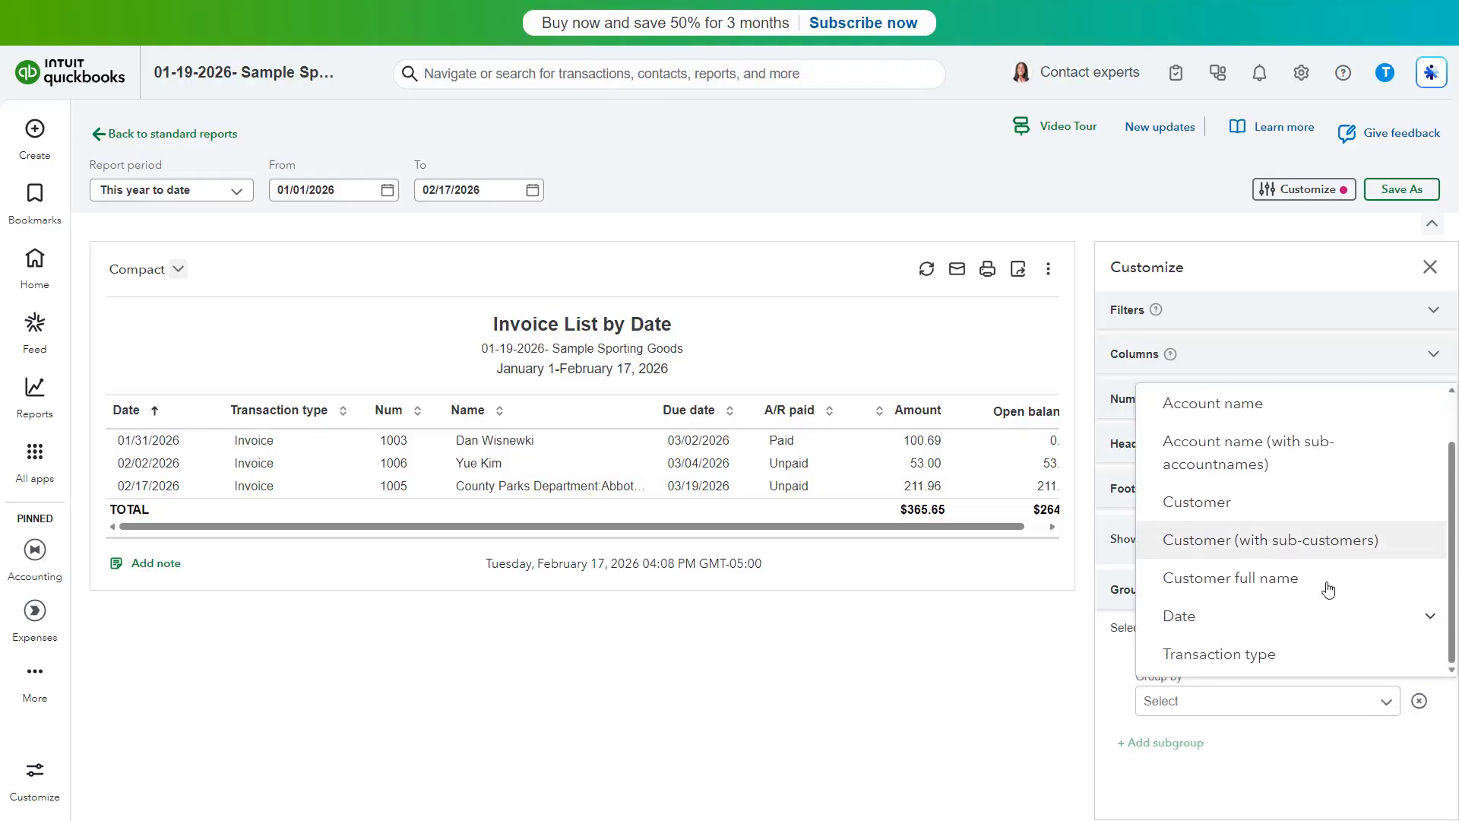
click(1405, 615)
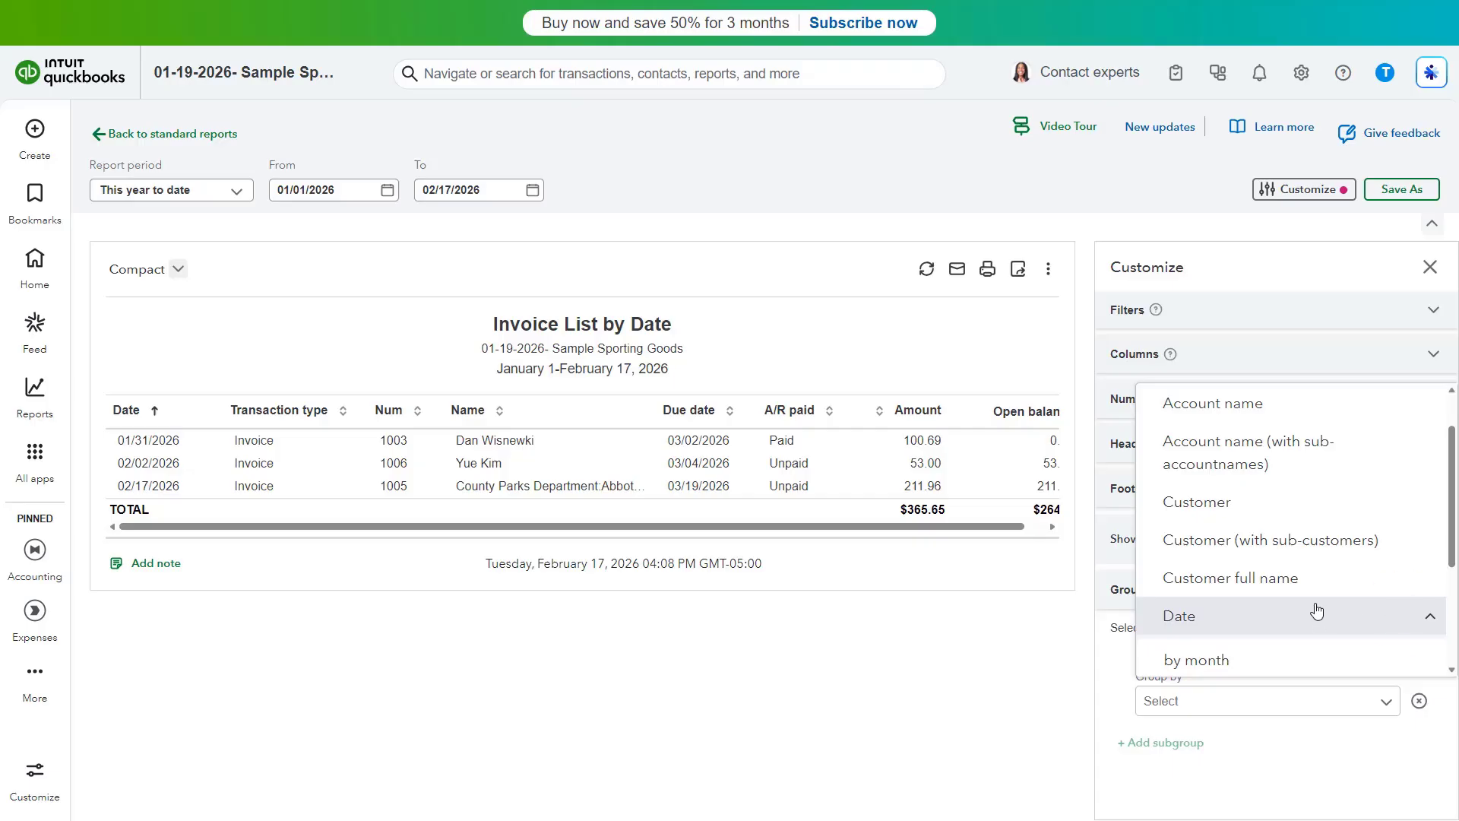
scroll(1316, 612, down, 2)
click(1237, 518)
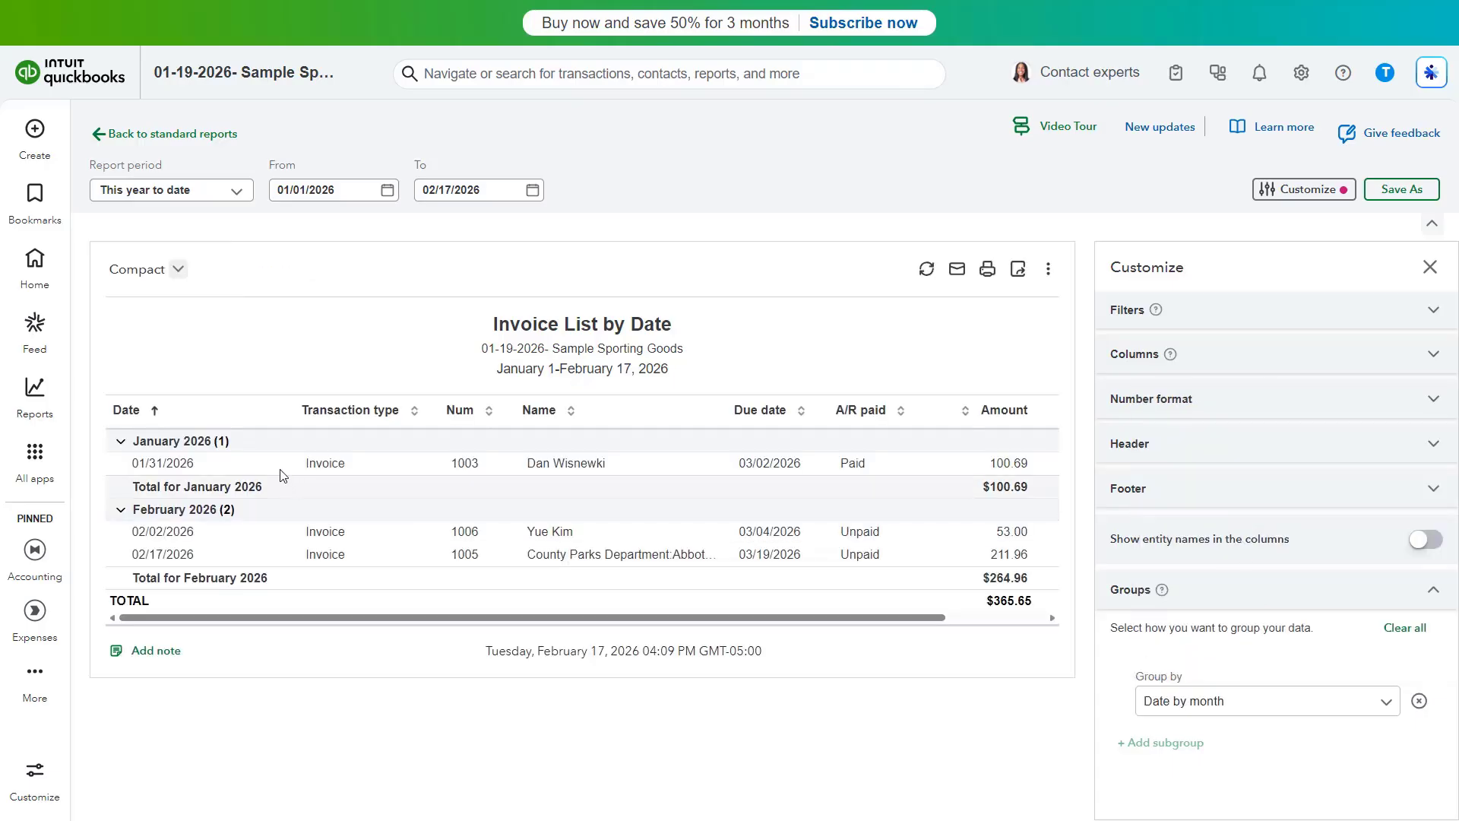
Collapse and re-expand the January 2026 group, then clear the month grouping
click(239, 441)
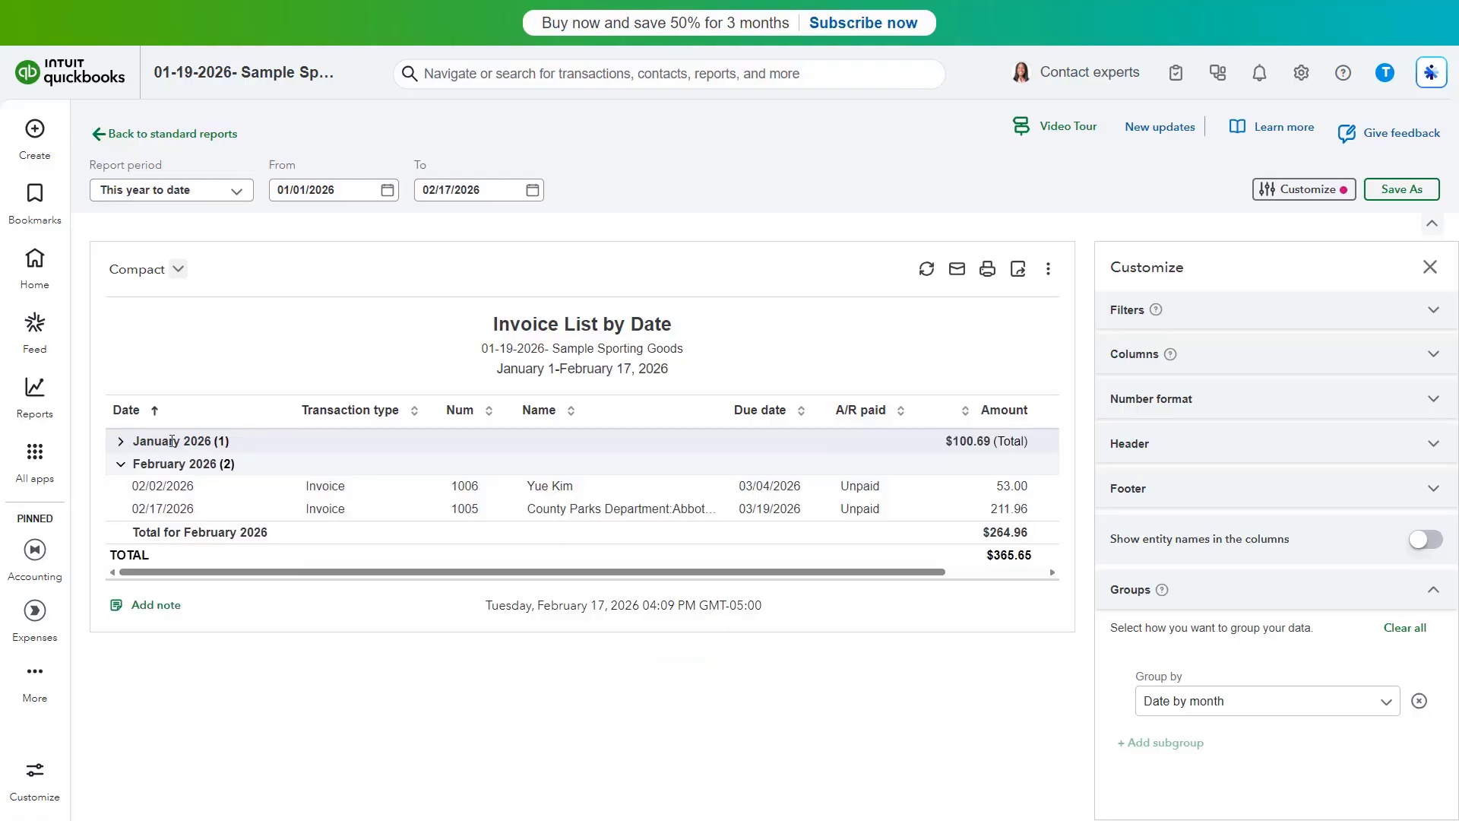
click(120, 442)
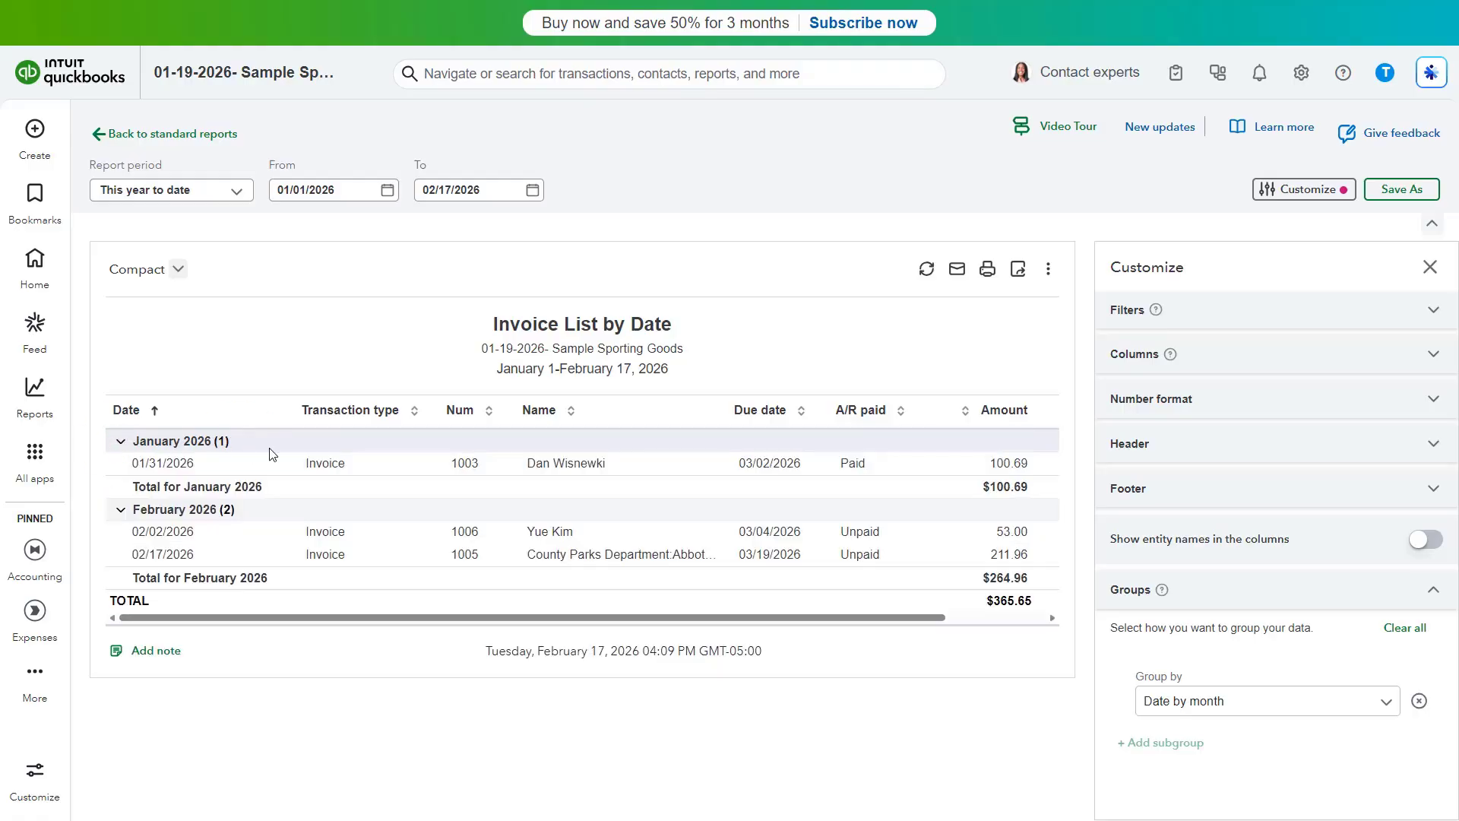
click(1420, 702)
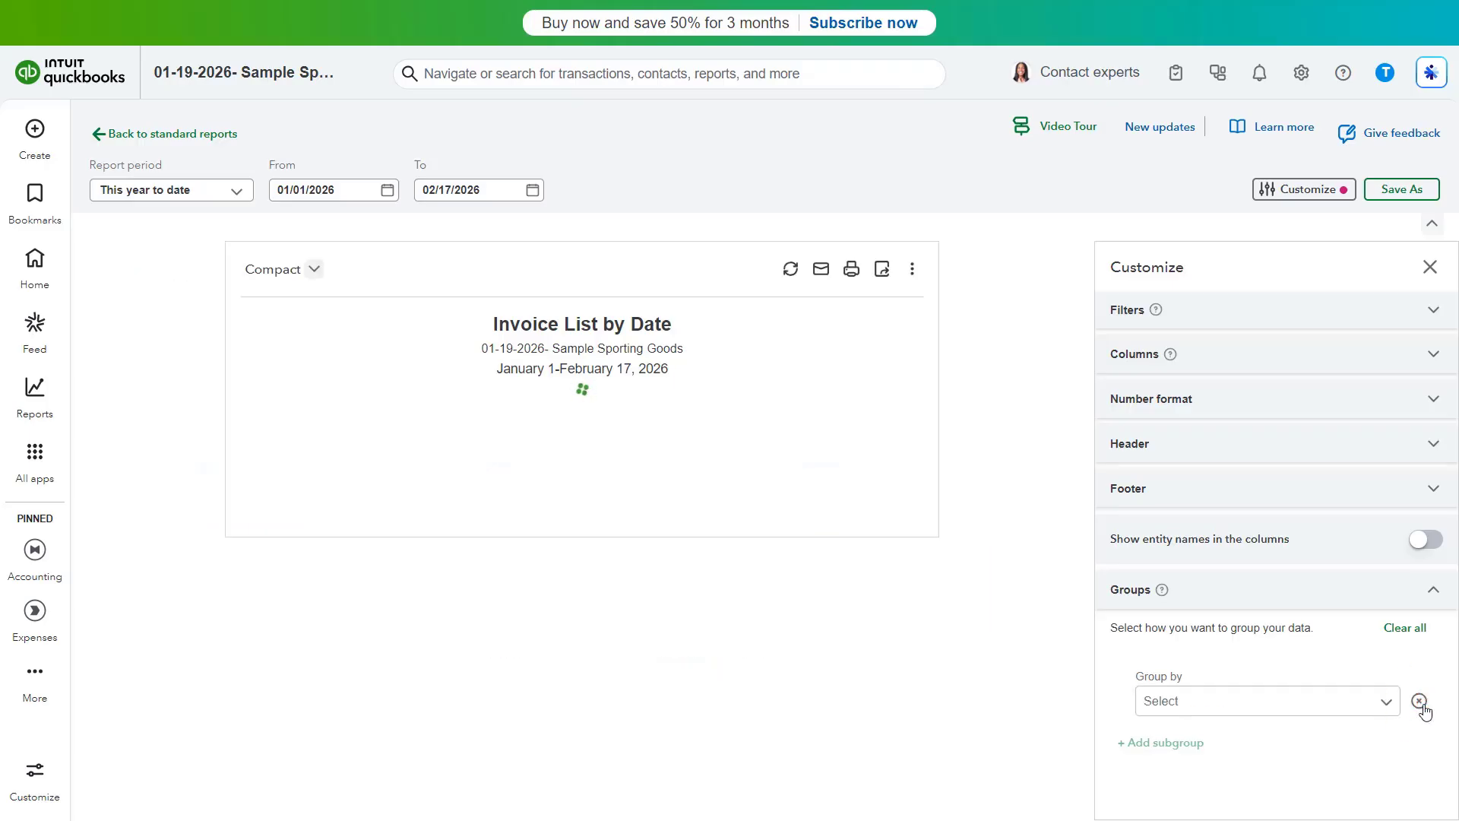